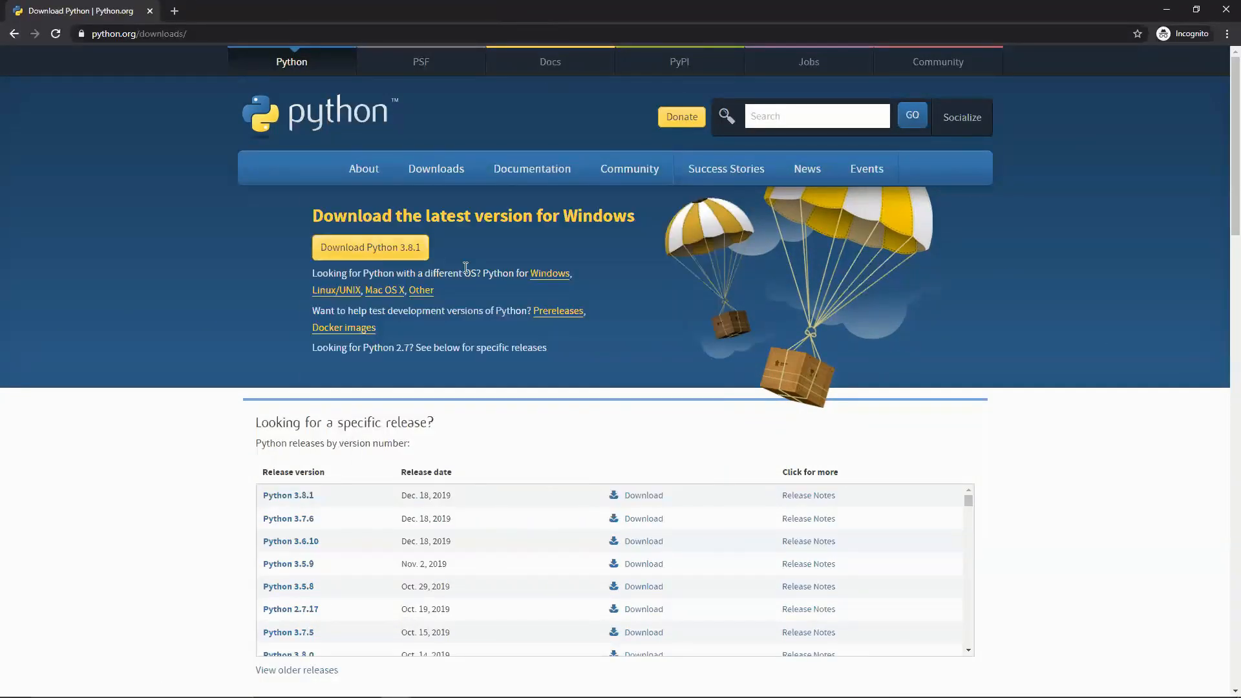
Download the Python 3.8.1 installer for Windows and launch it from the Downloads folder.
click(373, 258)
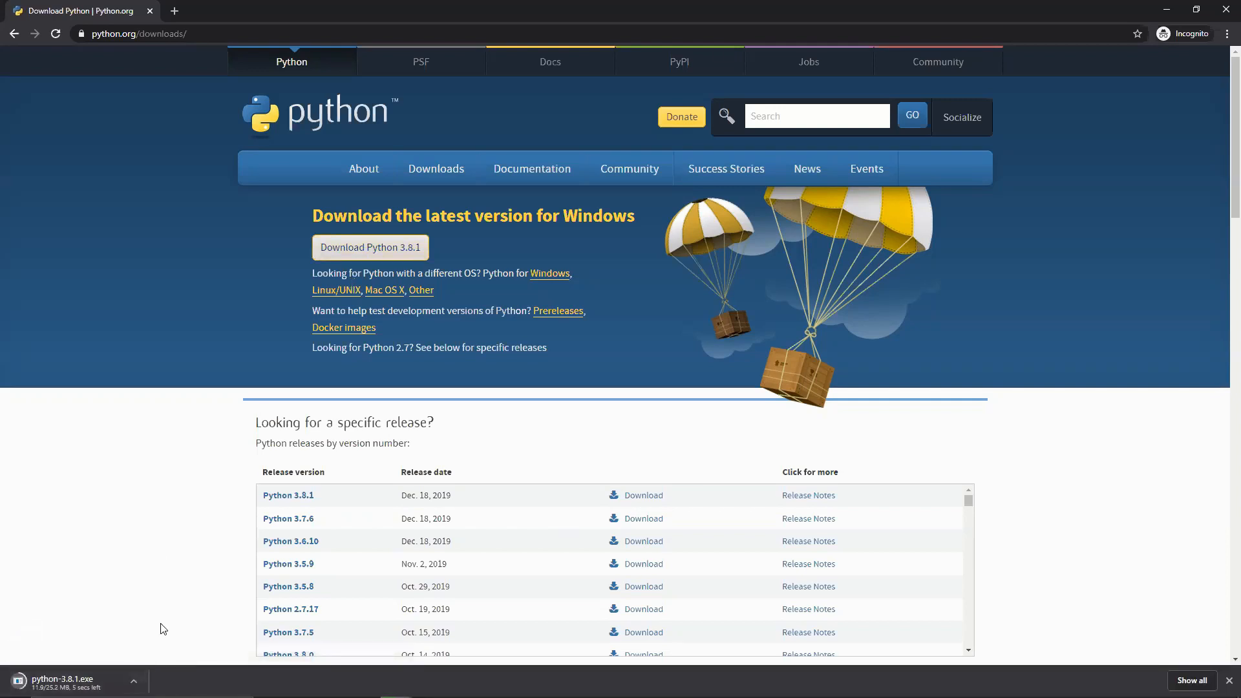
key(ctrl+j)
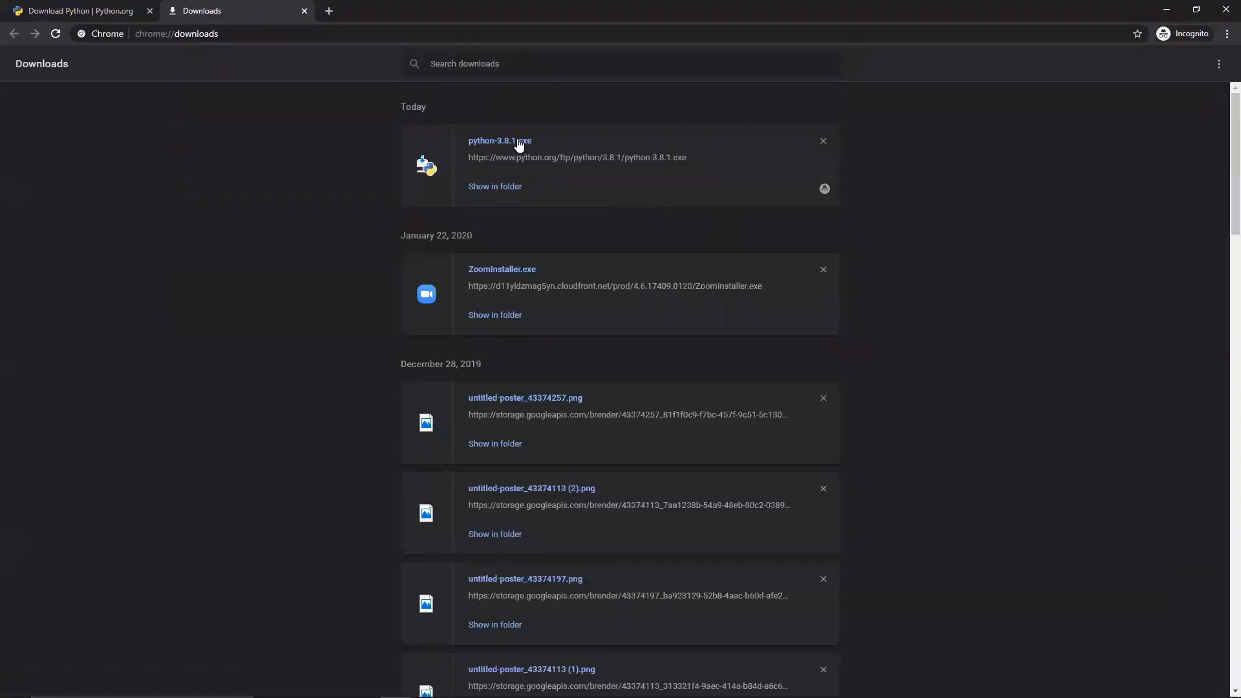
click(506, 189)
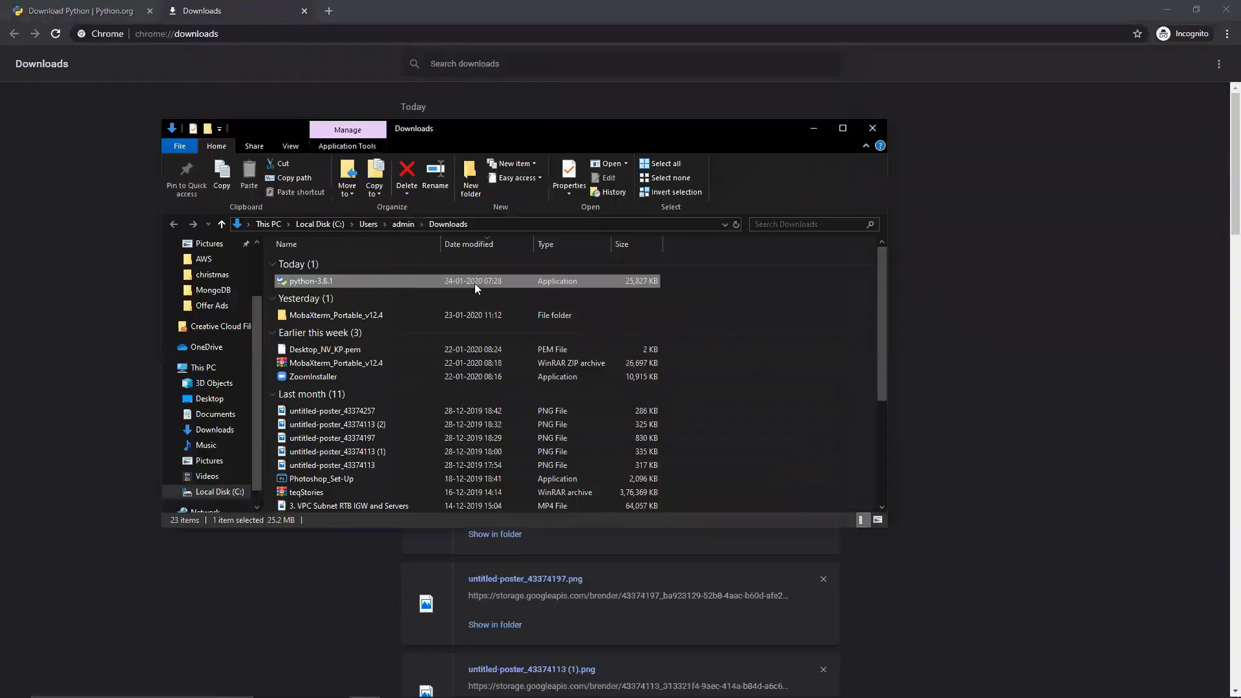
double_click(319, 285)
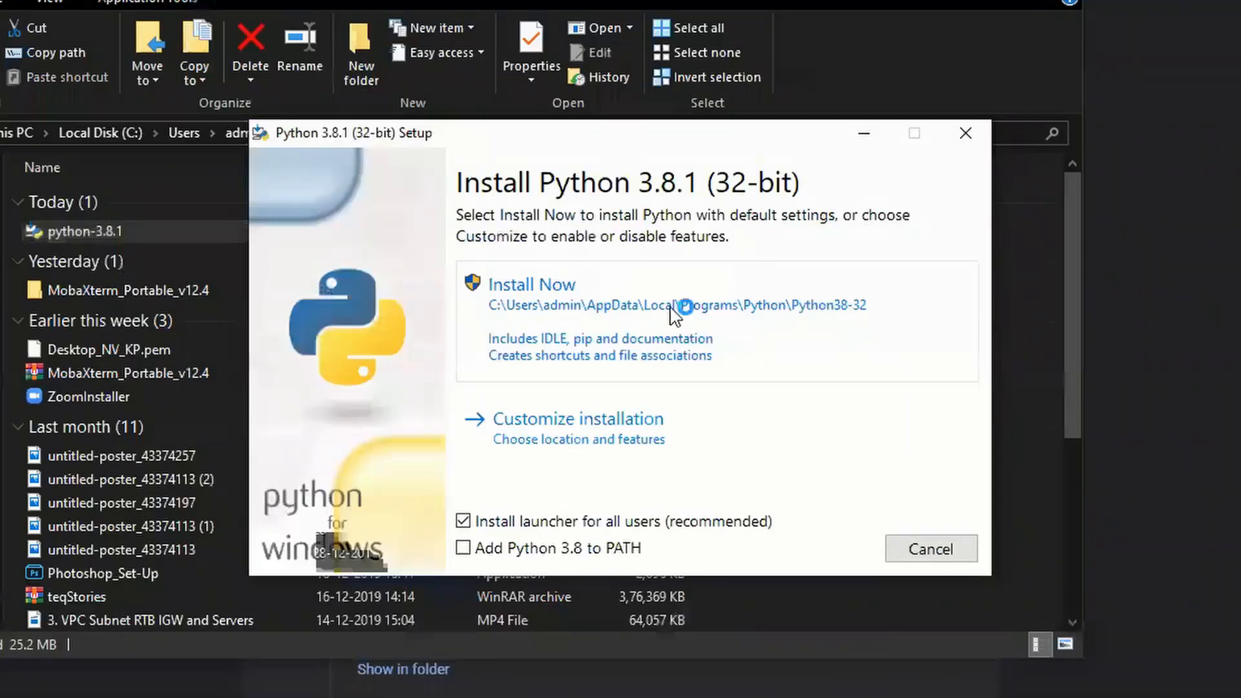
Enable adding Python 3.8 to PATH and proceed through the customized installation with the default optional features to the advanced options.
click(603, 429)
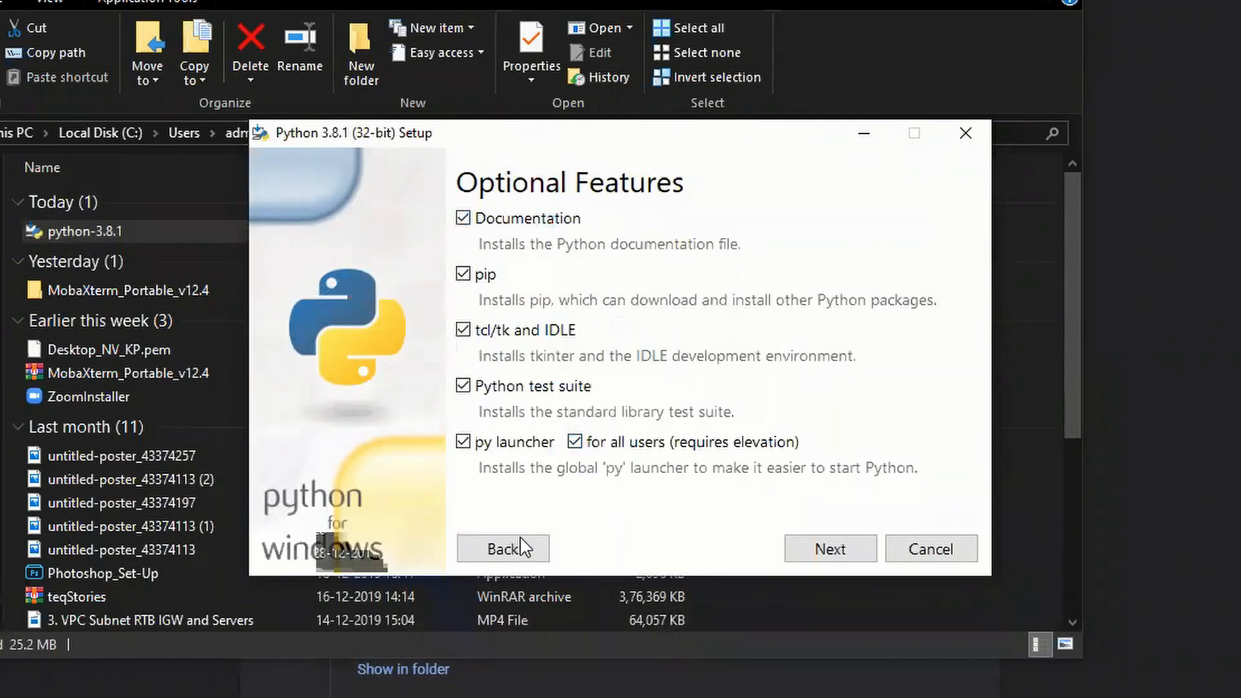
click(504, 549)
click(568, 552)
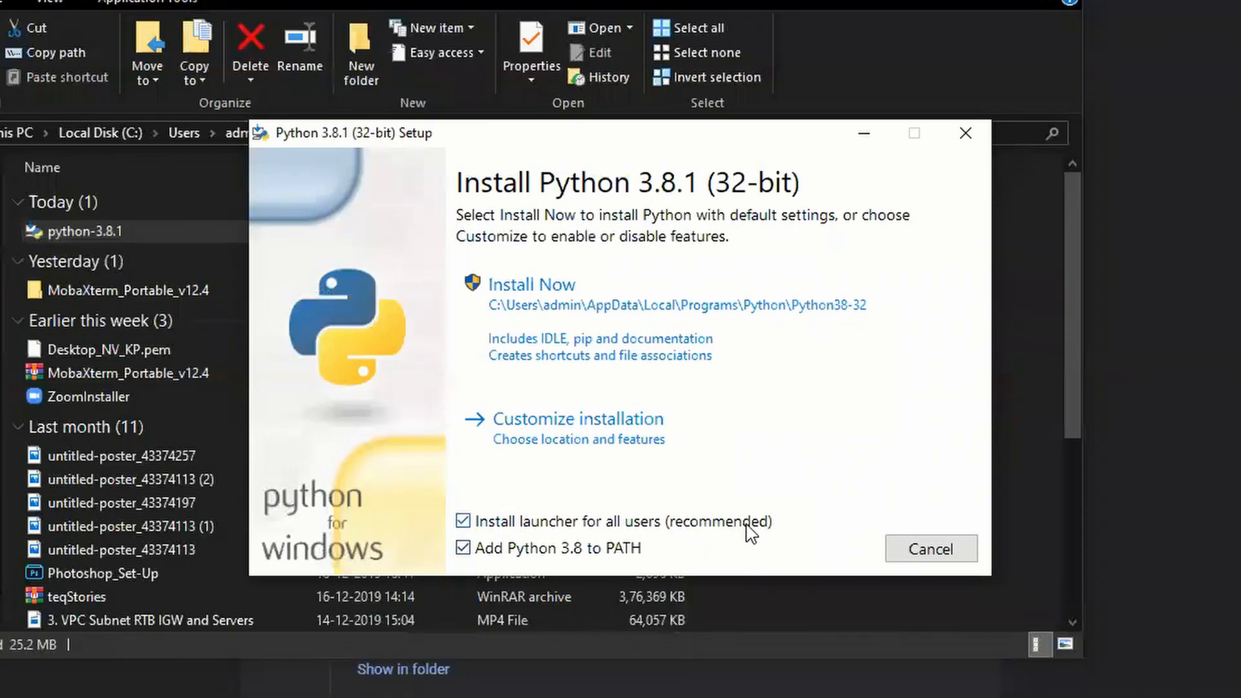
click(644, 445)
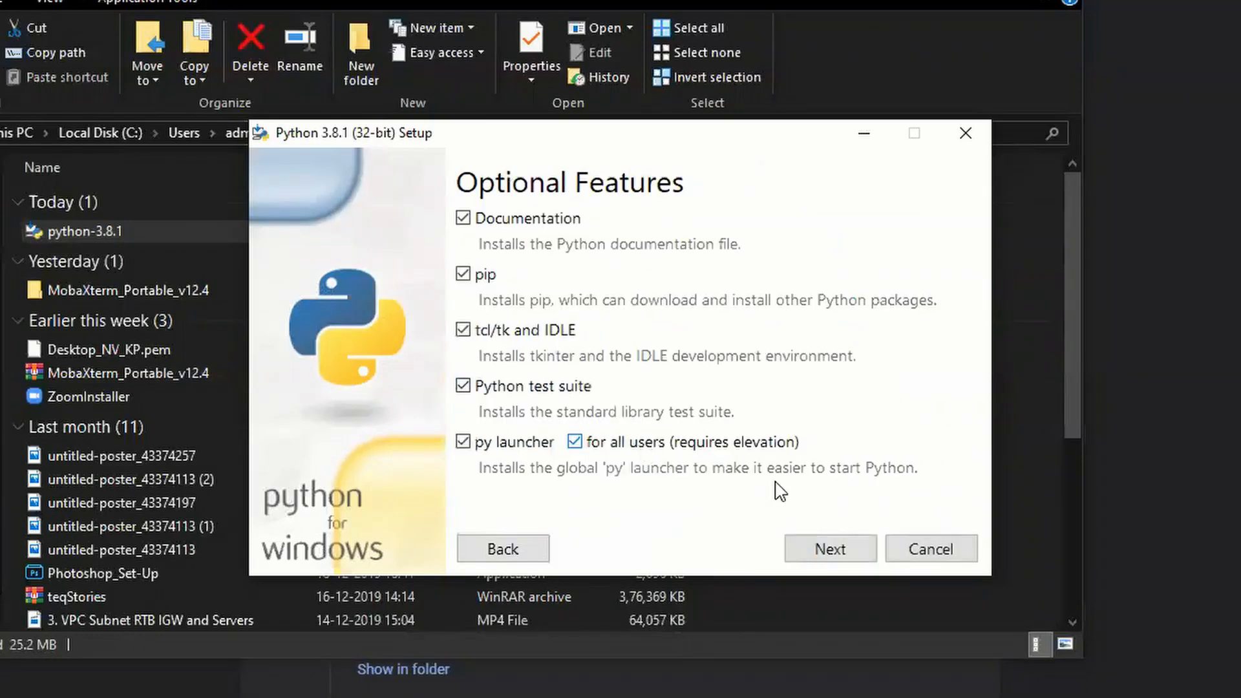
click(829, 549)
Set the install location to C:\Program Files\Python\Python38-32 and start the Python installation.
drag(748, 472, 614, 491)
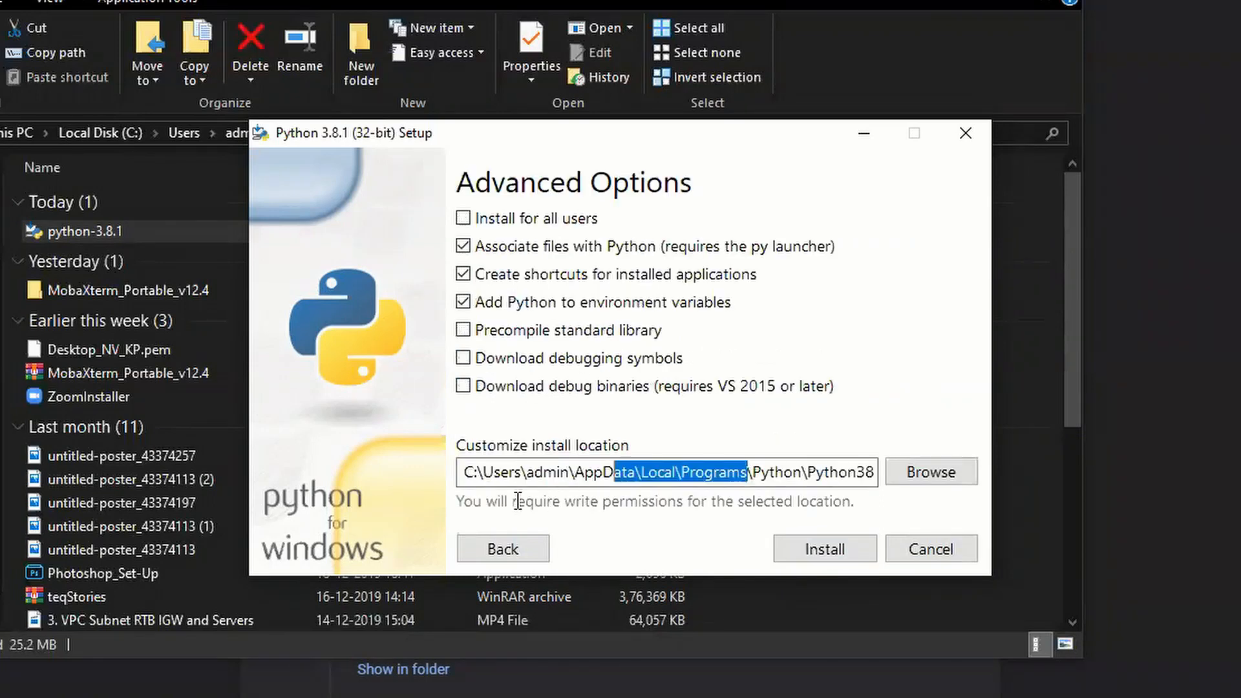
drag(517, 502, 484, 493)
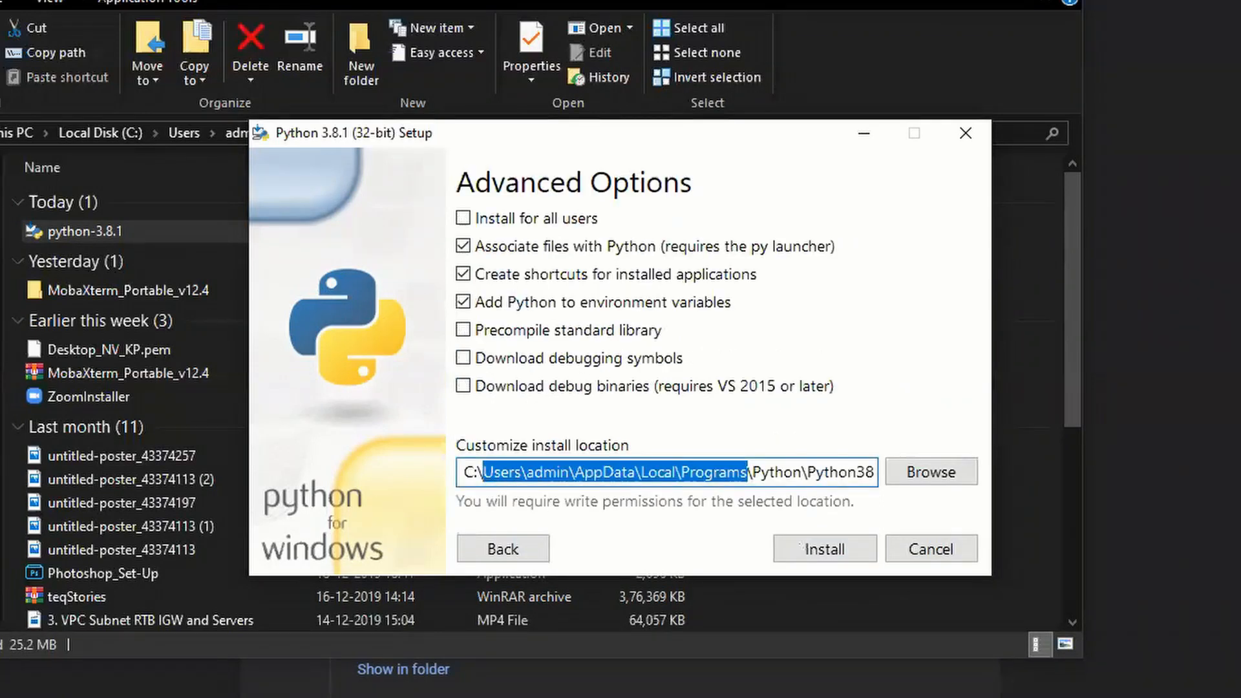
text(Program File)
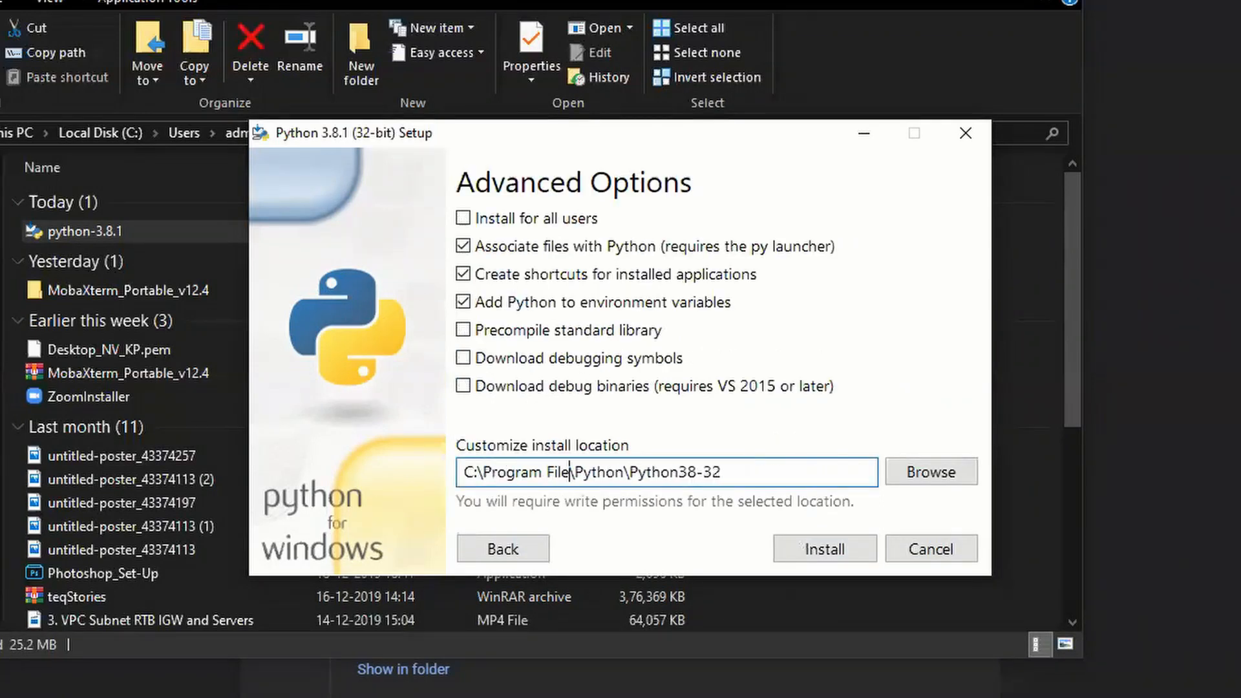
text(s)
click(821, 548)
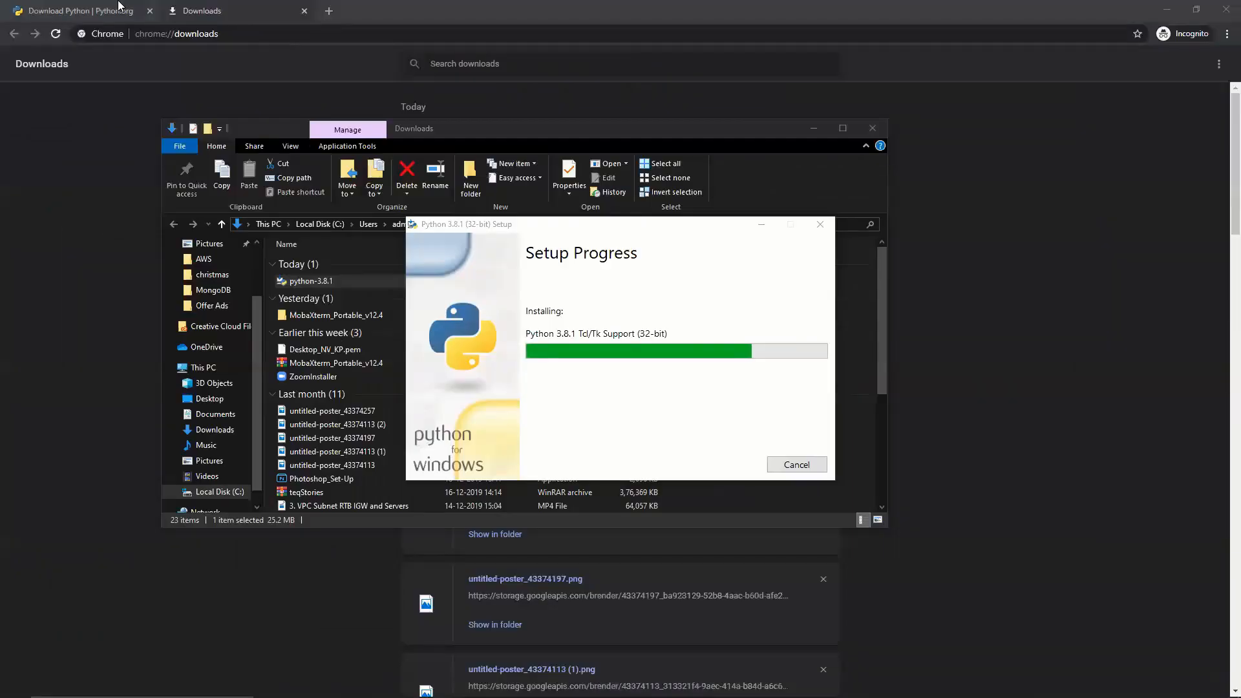
Find the PyCharm download page with a web search for "pycharm" and download the Community edition for Windows.
click(120, 7)
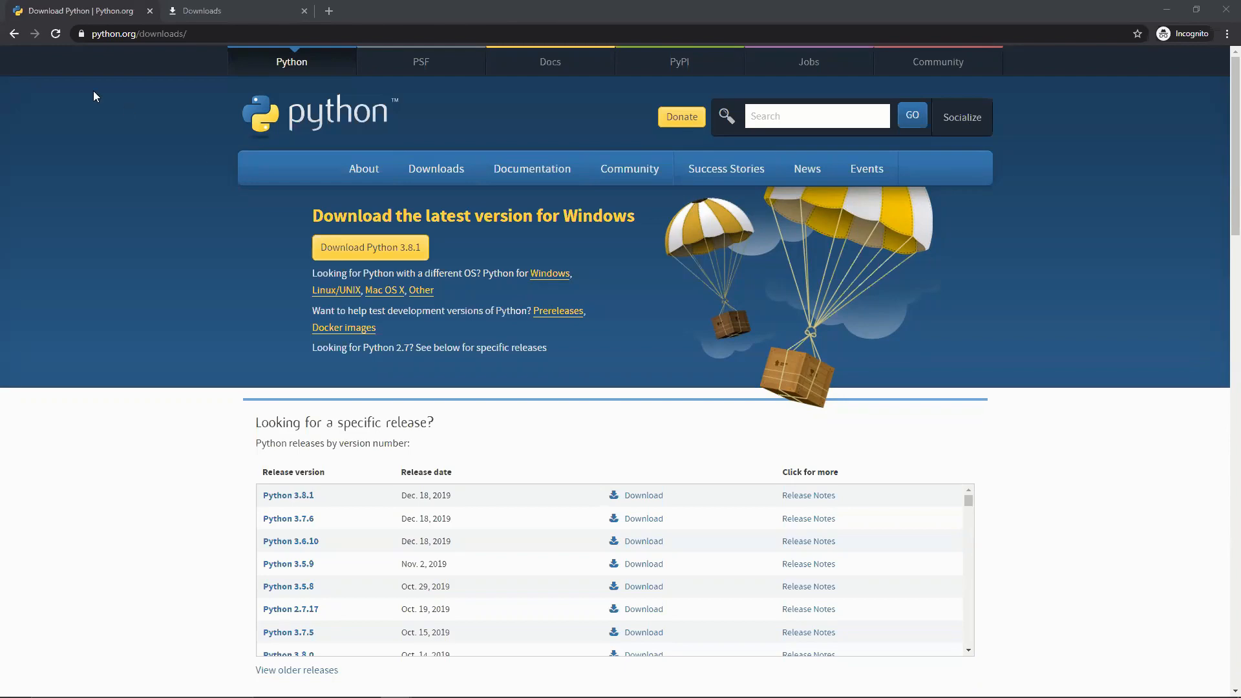
click(134, 26)
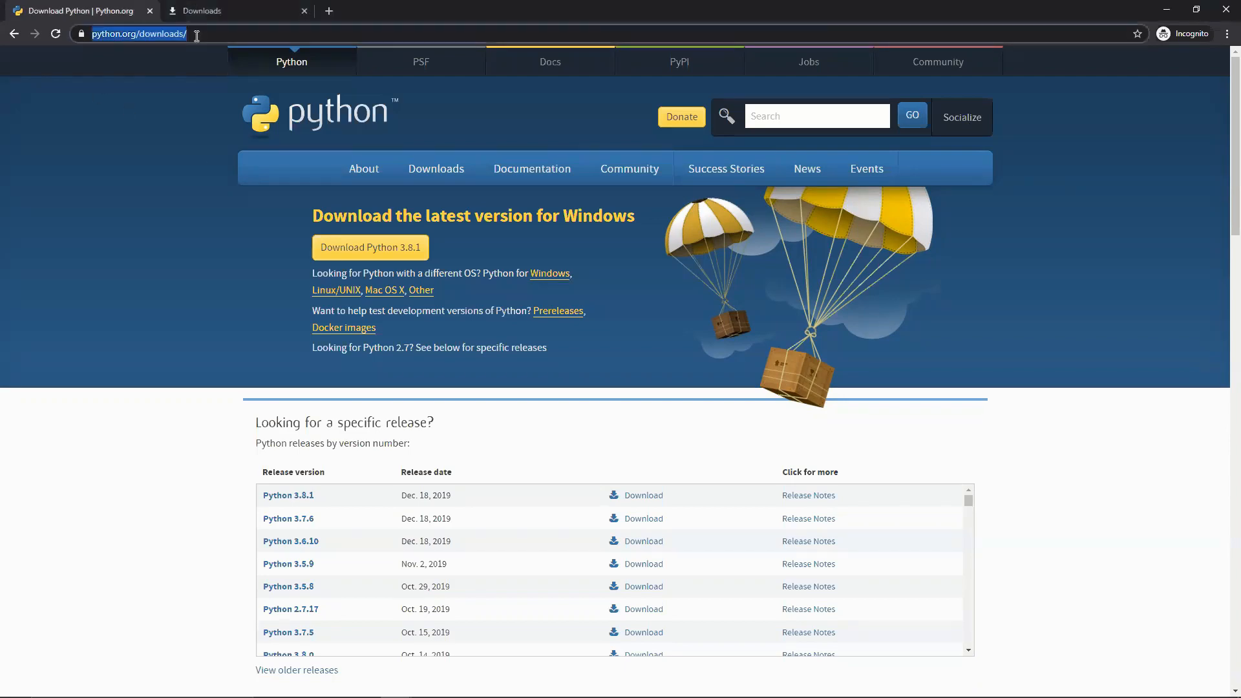
text(pycharm)
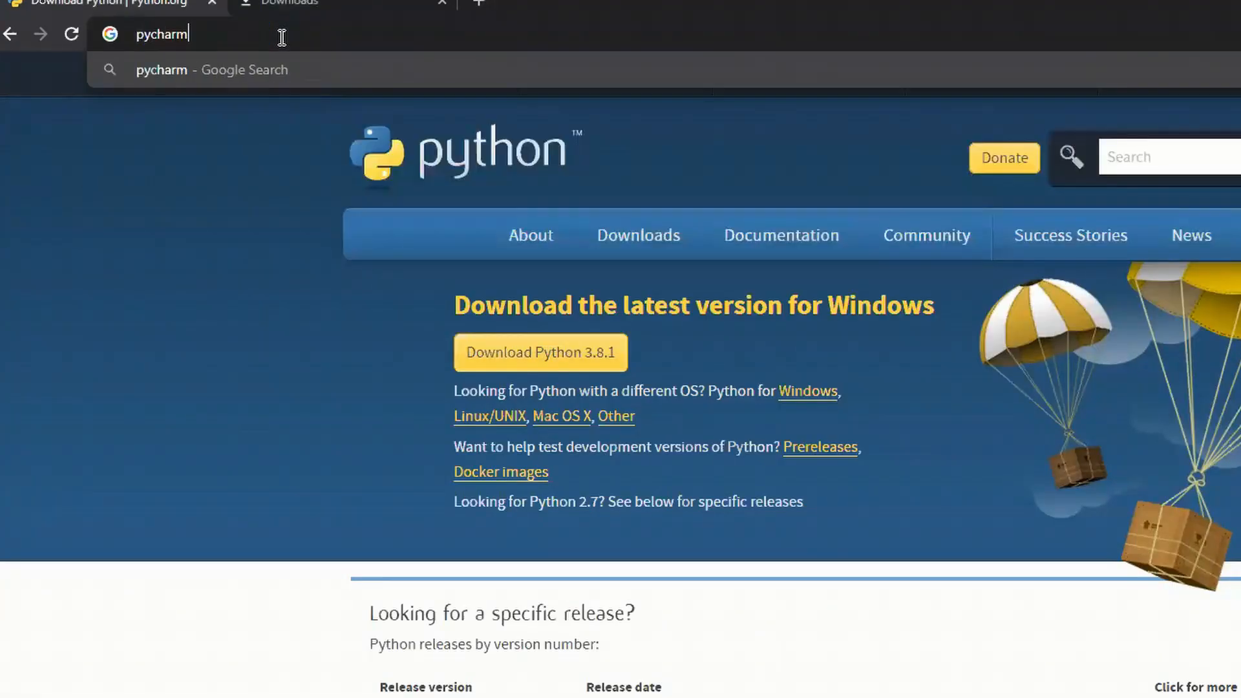
key(Return)
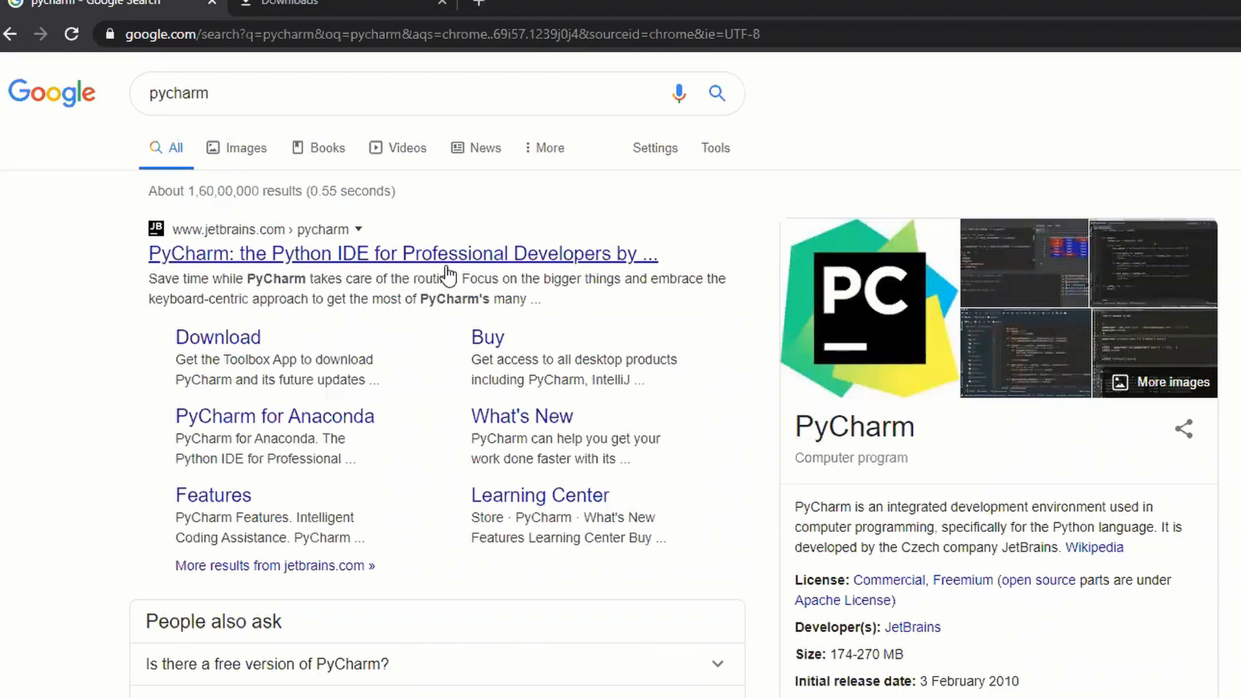
click(229, 346)
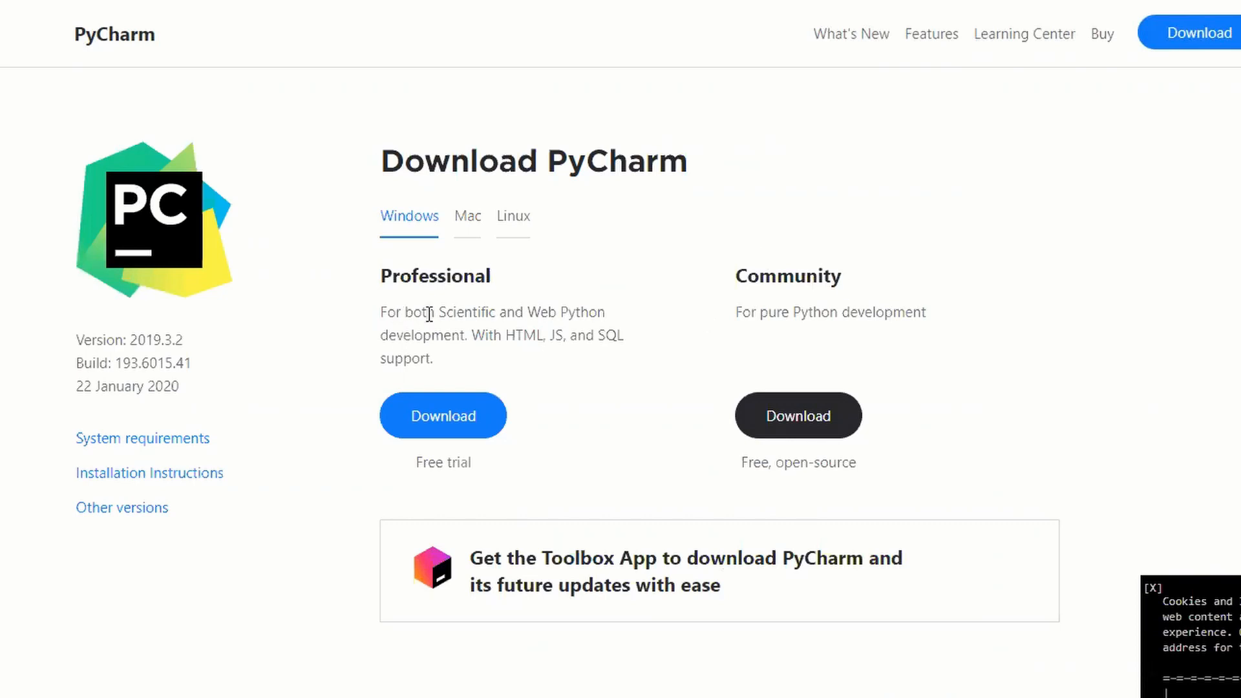
drag(421, 464, 487, 474)
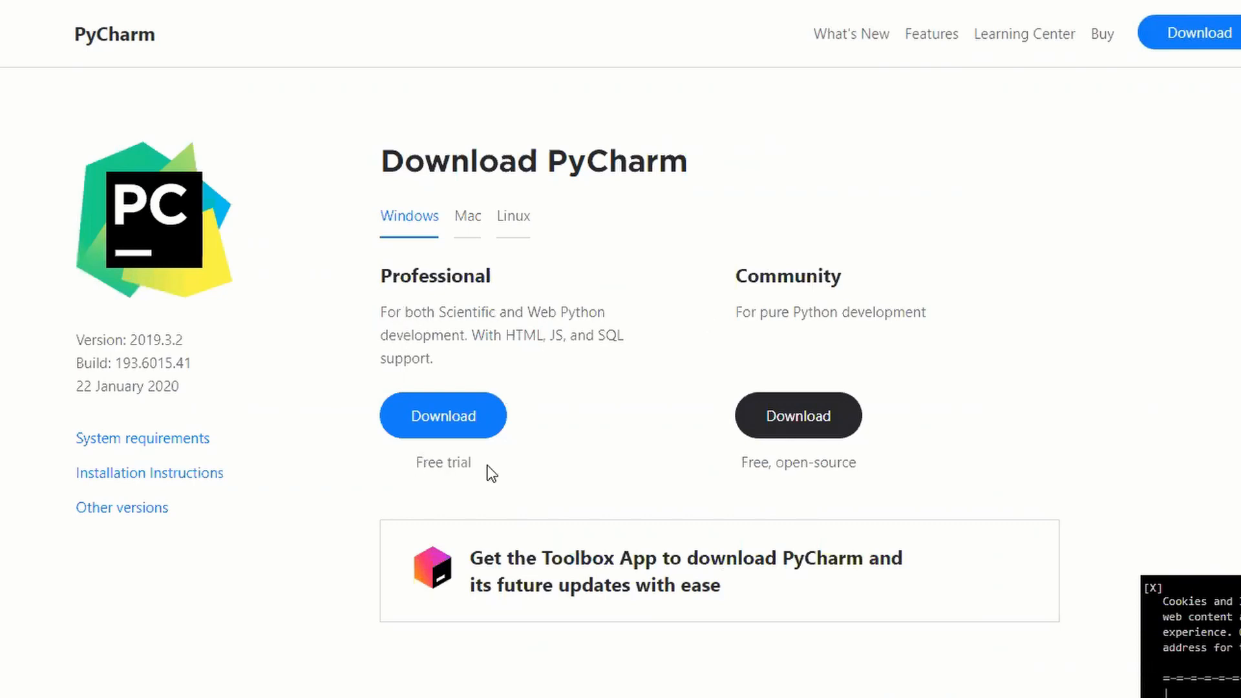
click(788, 431)
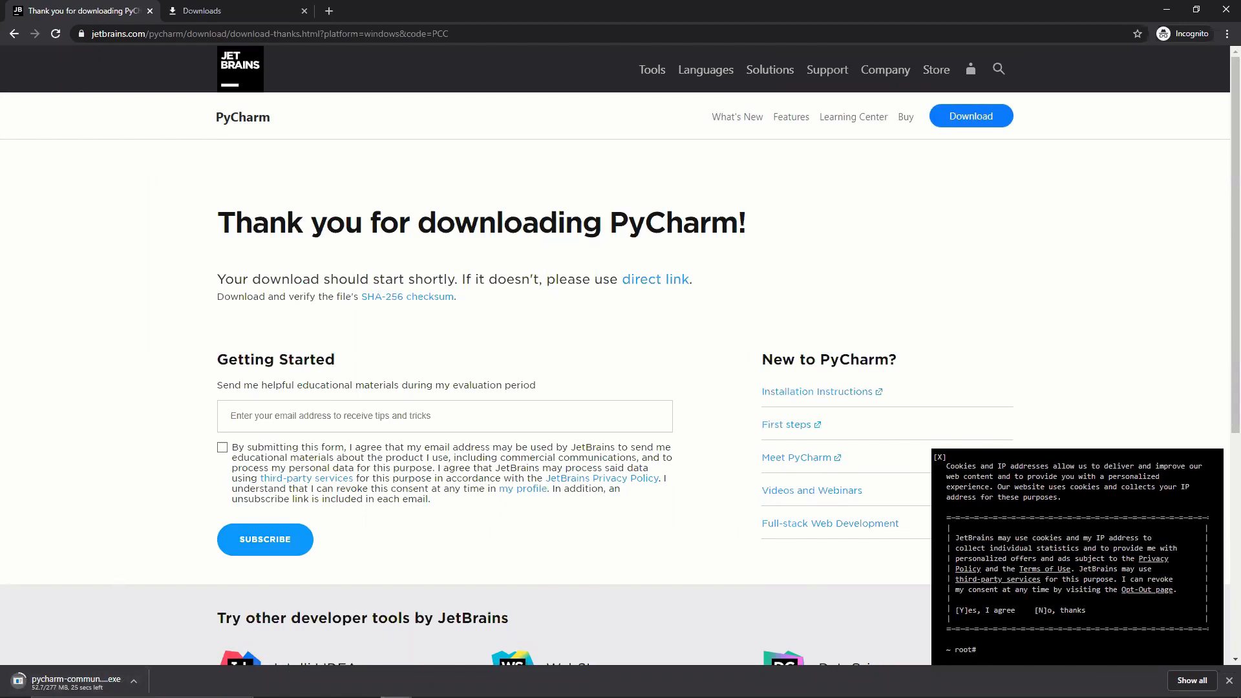
Return to the Python setup, disable the path length limit and close the installer.
click(492, 684)
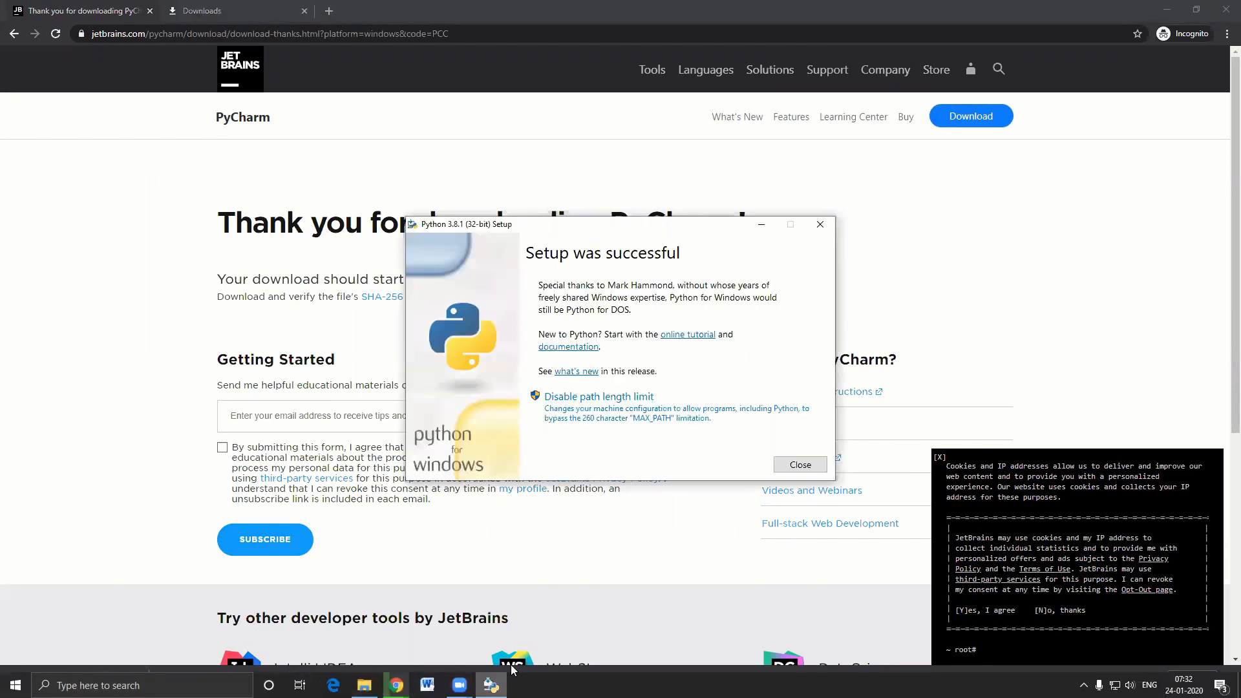
click(598, 396)
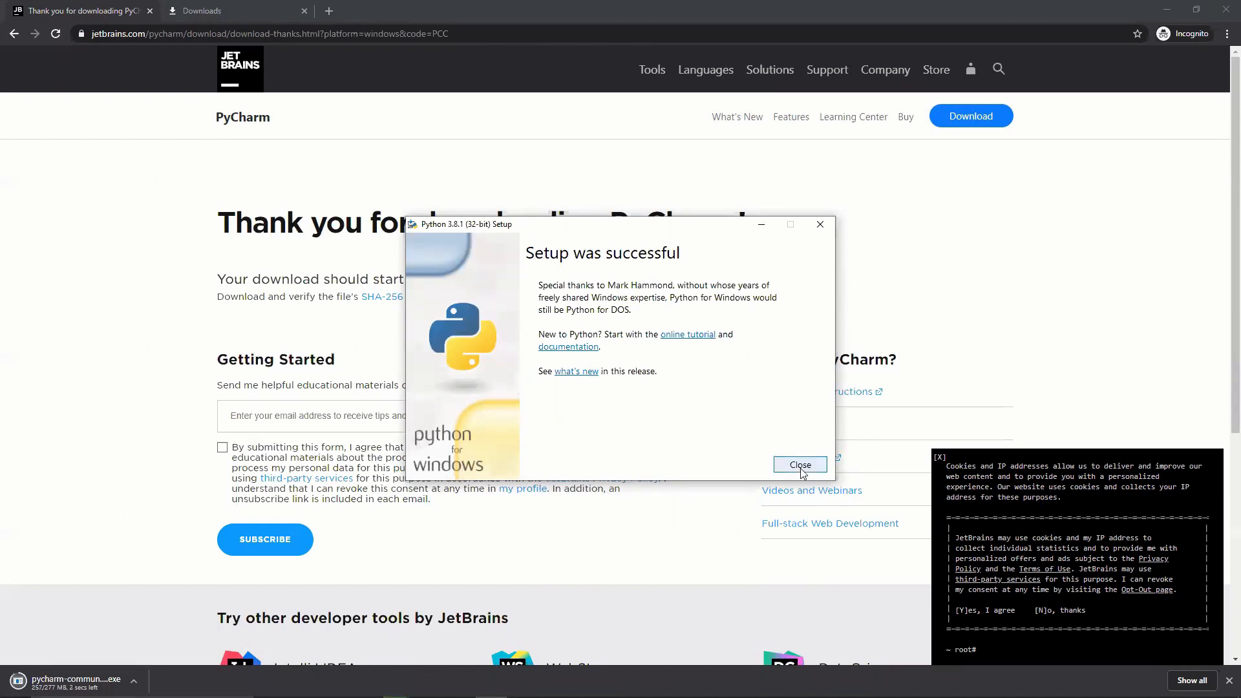
click(800, 465)
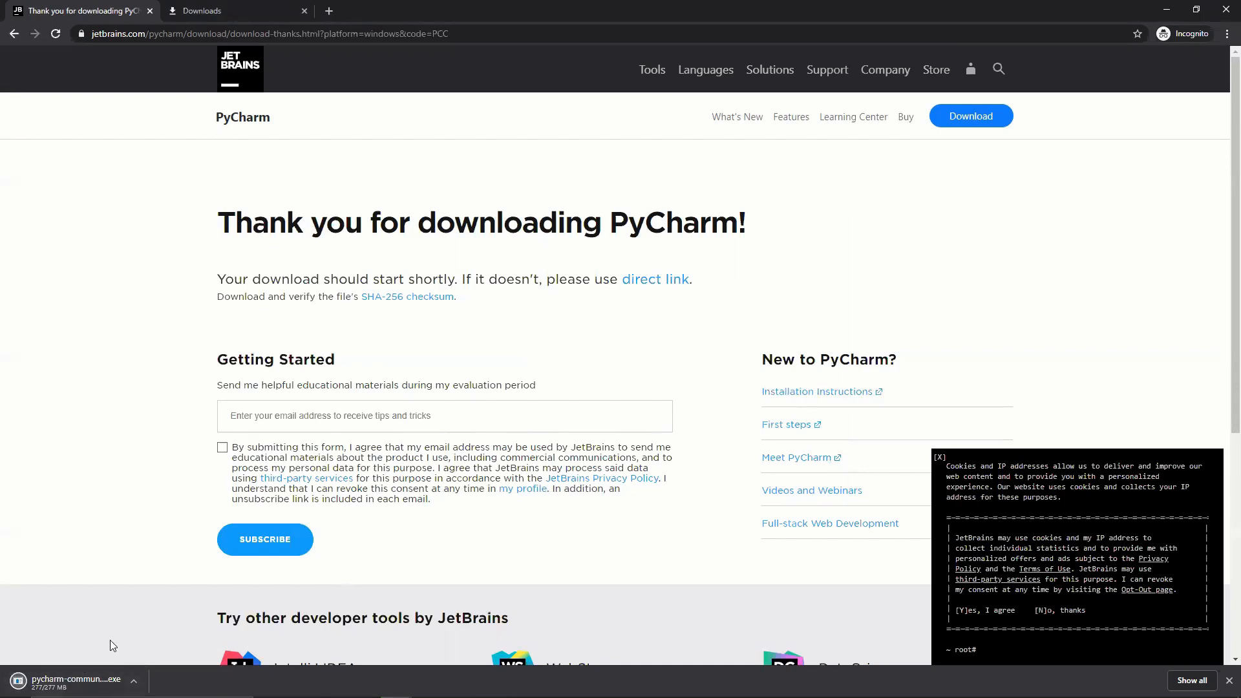
Open Command Prompt and start the Python interpreter in verbose mode with python -v.
click(16, 686)
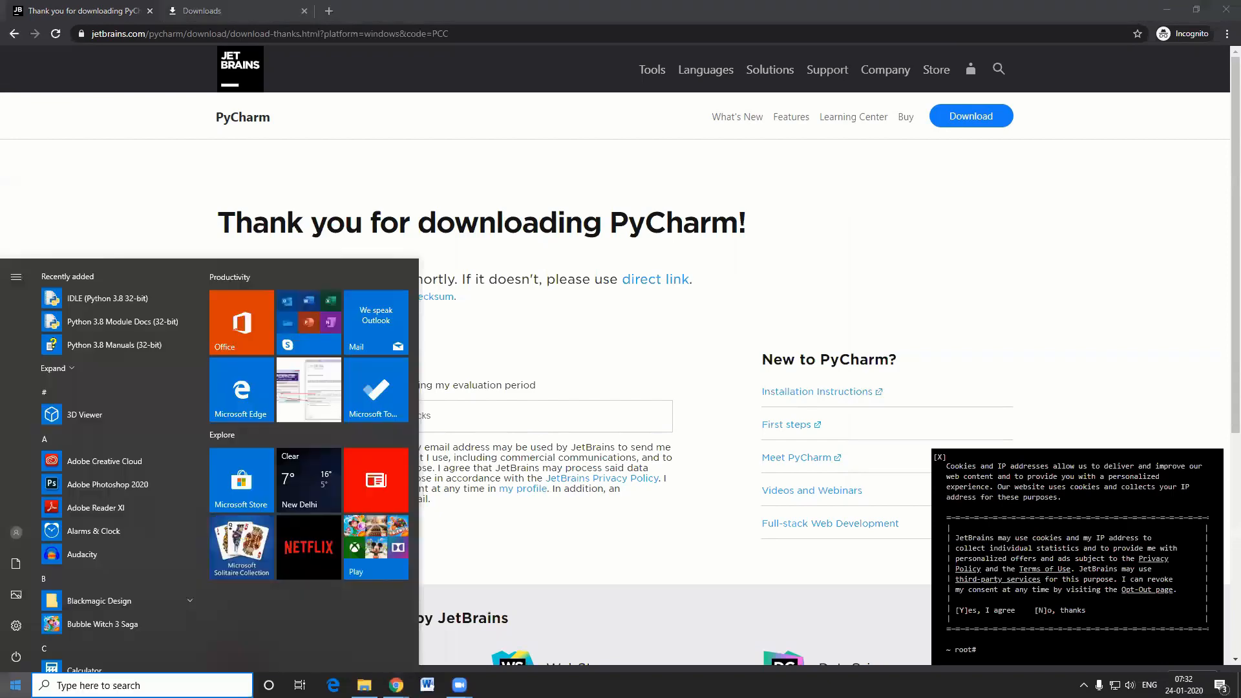
text(cmd)
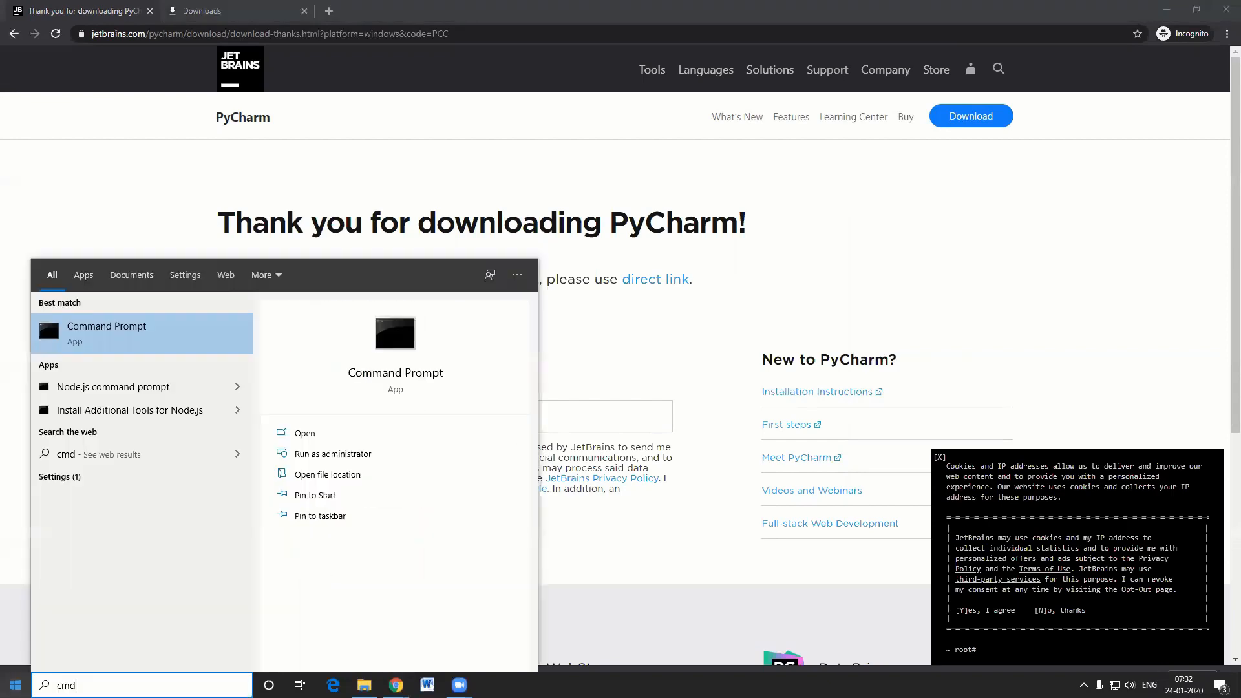
click(48, 313)
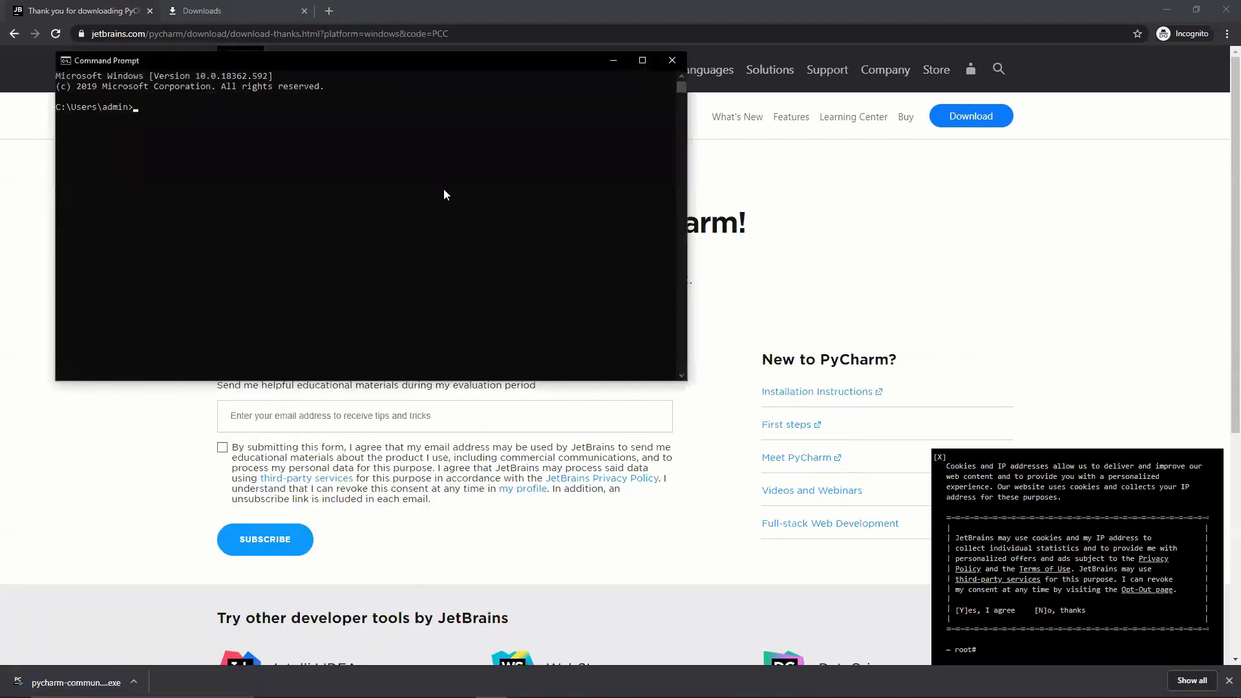
drag(516, 64, 660, 102)
click(644, 199)
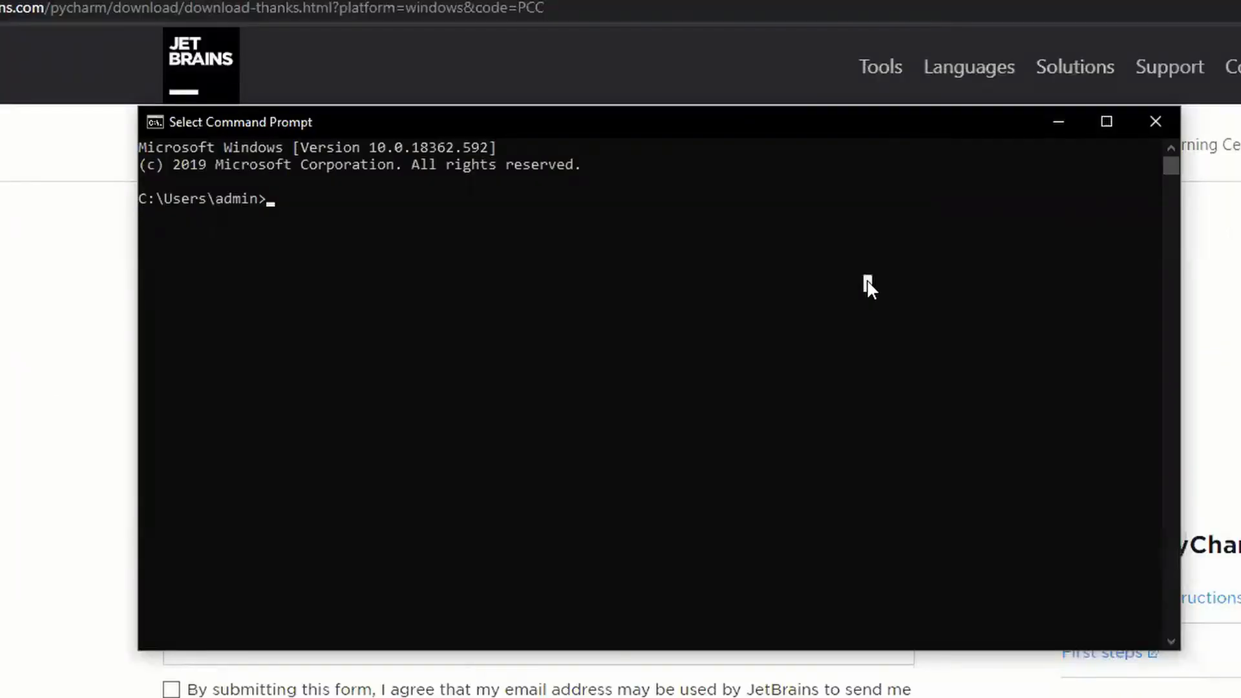
text(pyth)
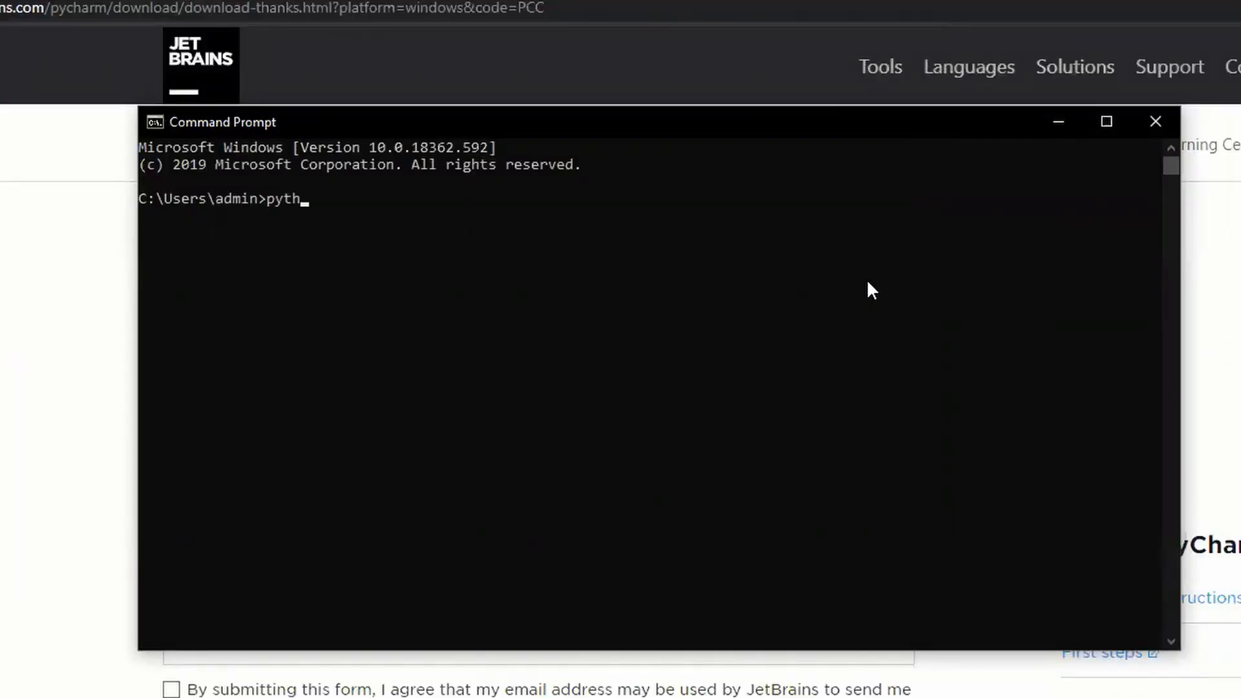
text(on -v)
key(Return)
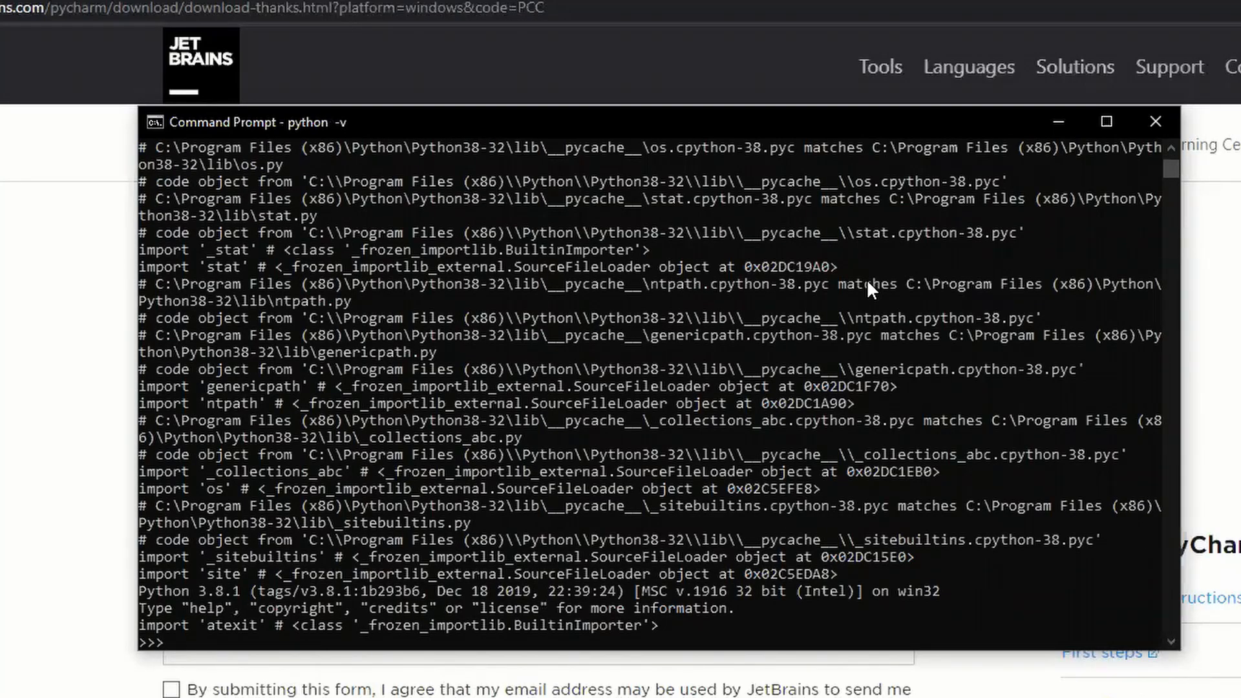
text(:)
key(Return)
key(Return)
key(Return)
key(Return)
key(Return)
key(Return)
key(Return)
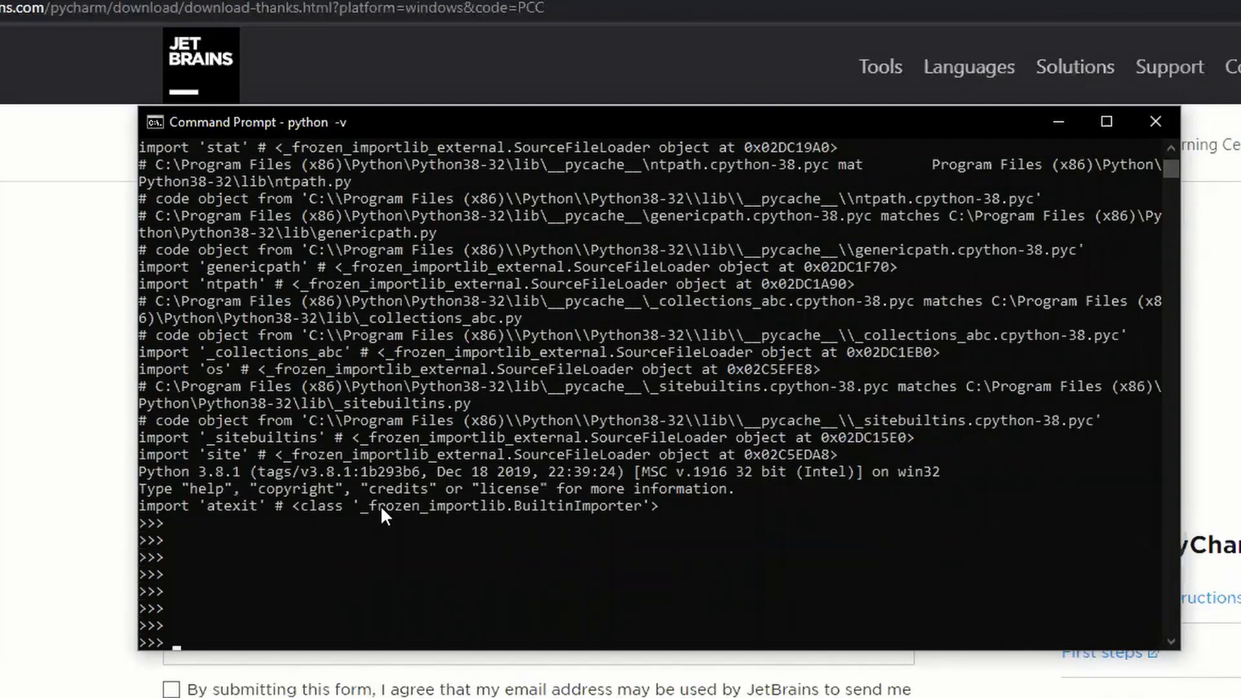
Evaluate 4 + 5 in the Python interpreter and highlight the result.
text(4 + 5)
key(Return)
drag(161, 621, 138, 629)
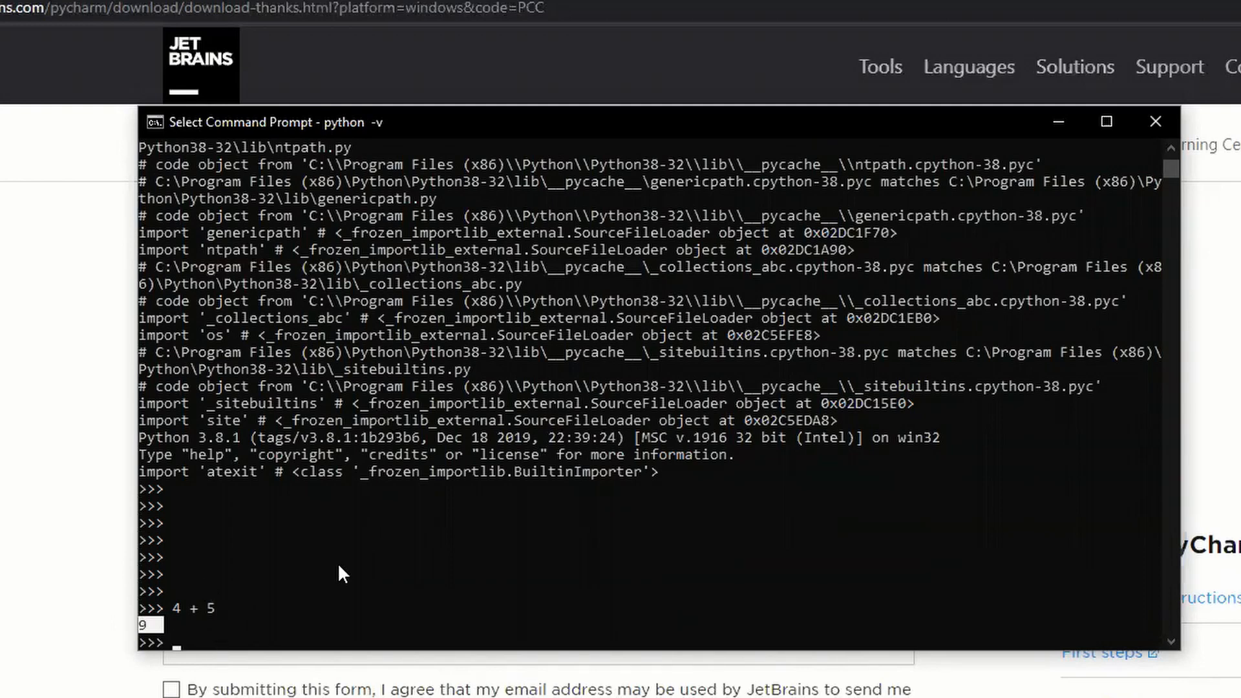
Leave the Python interpreter with exit() to return to the command prompt.
text(exit)
key(Return)
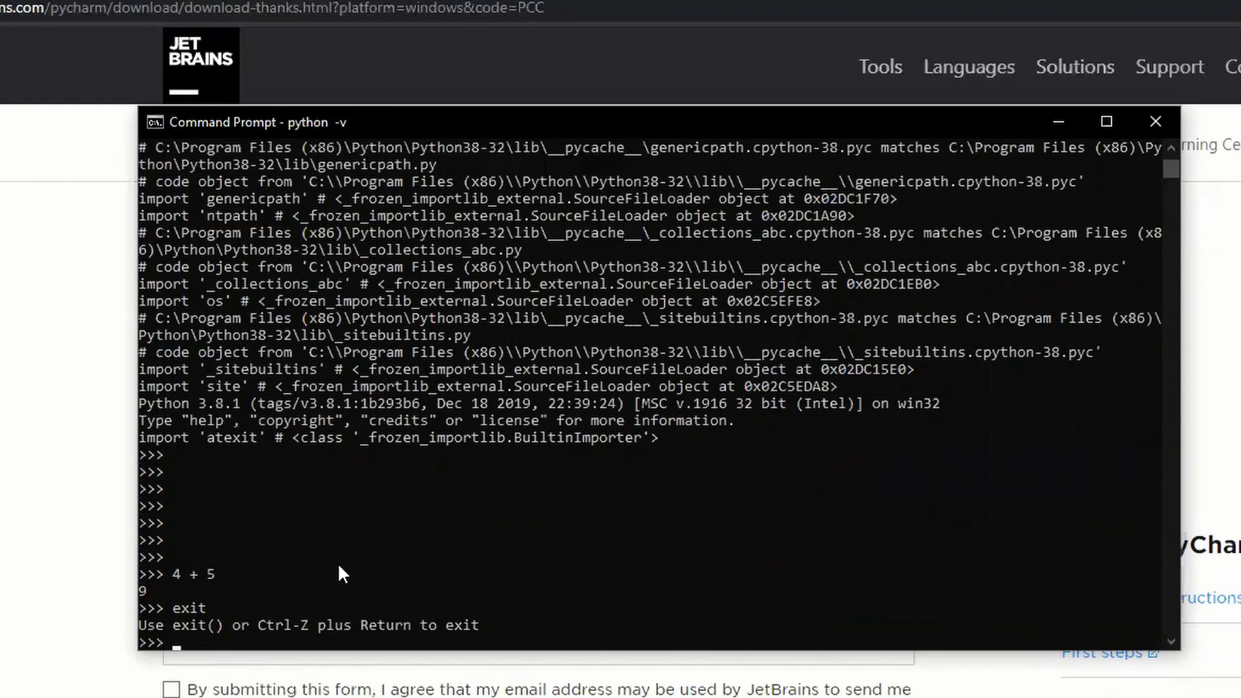
text(it())
key(Return)
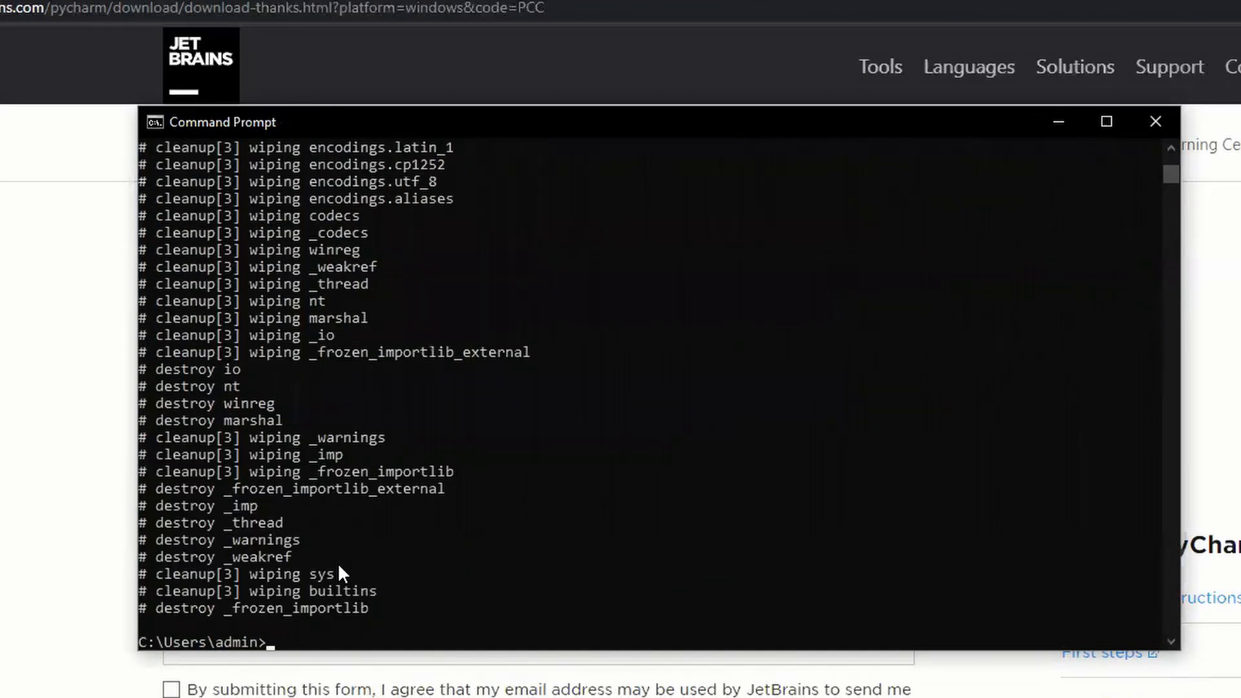
Check the installed Python version with python --version and highlight the version output and the command.
text(python -v-v)
key(End)
text(ersion)
key(Return)
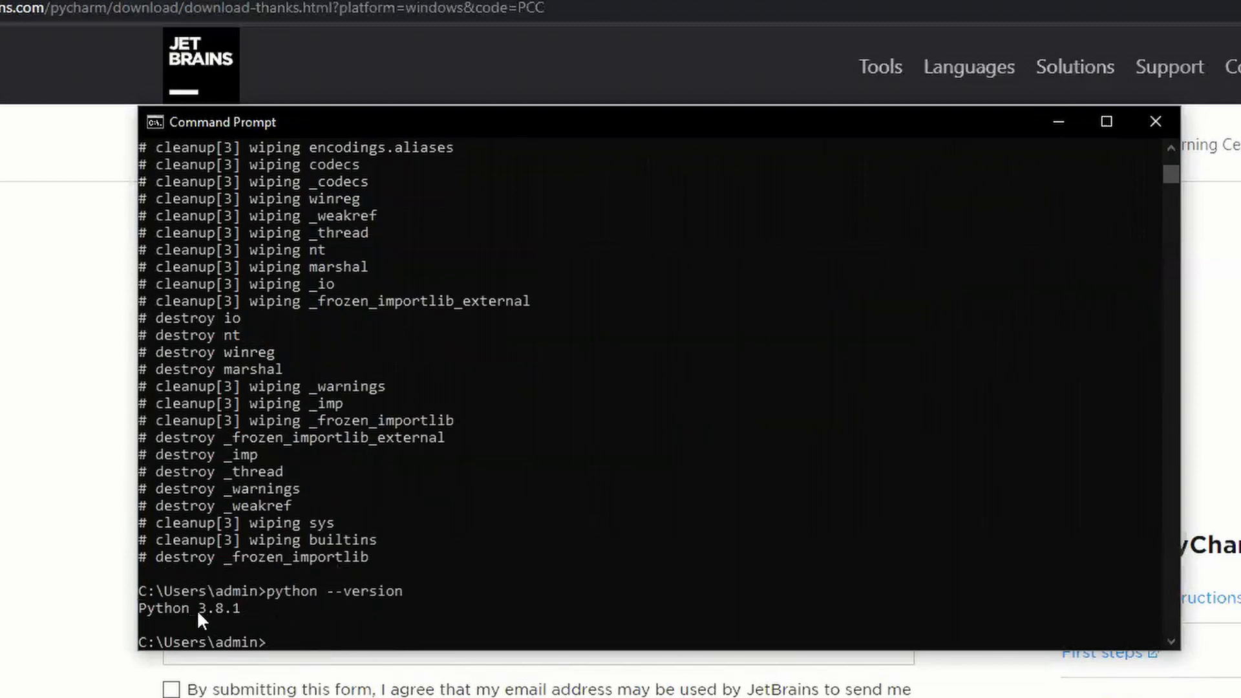
drag(193, 608, 242, 605)
click(261, 609)
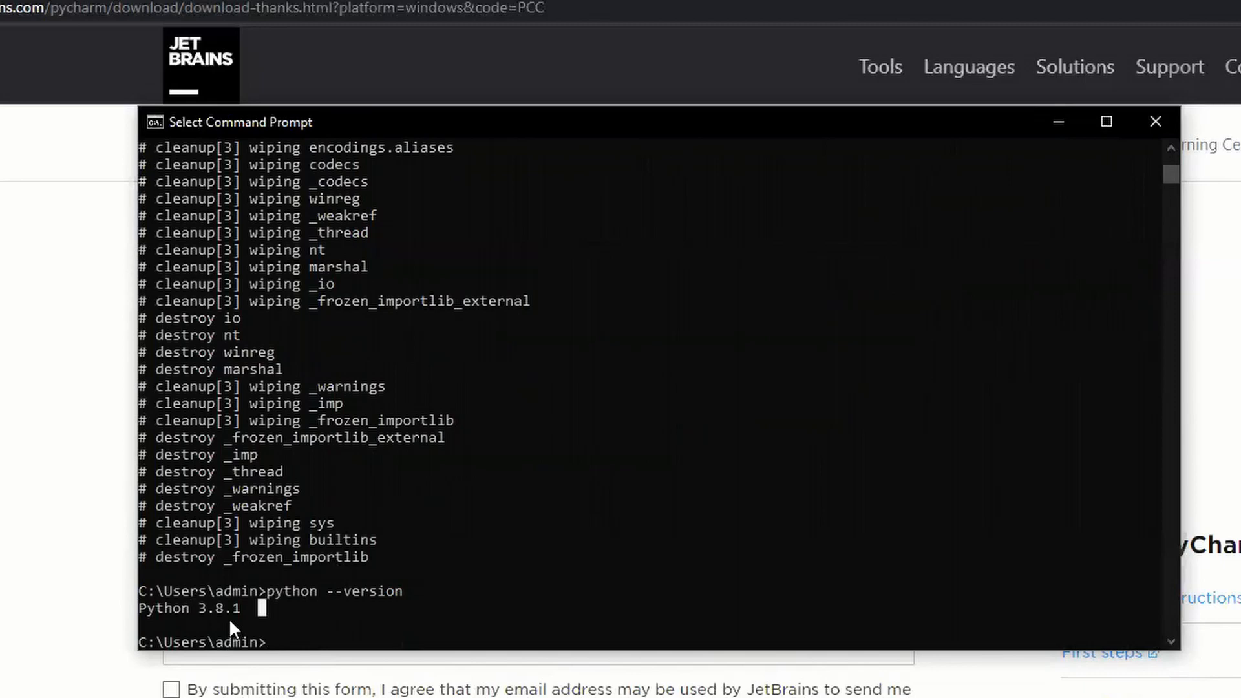
click(141, 608)
drag(228, 602, 239, 604)
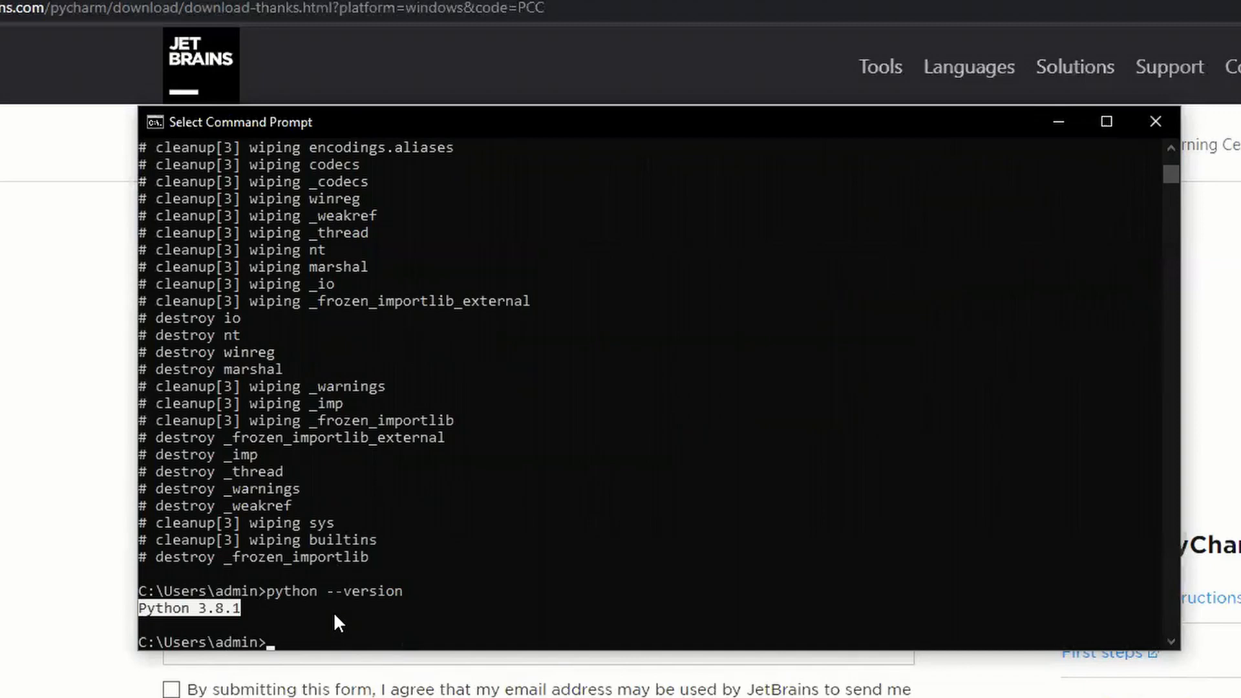
click(269, 590)
drag(286, 590, 397, 590)
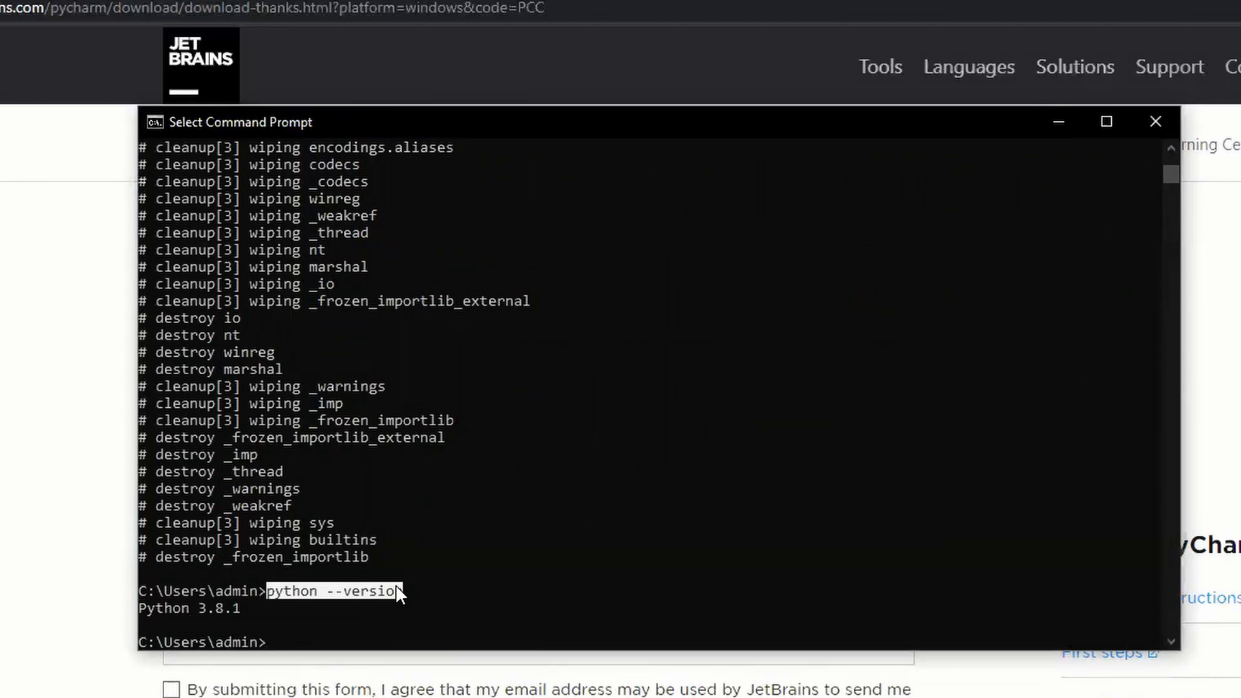
Highlight the Python version output and close Command Prompt.
drag(244, 610, 145, 608)
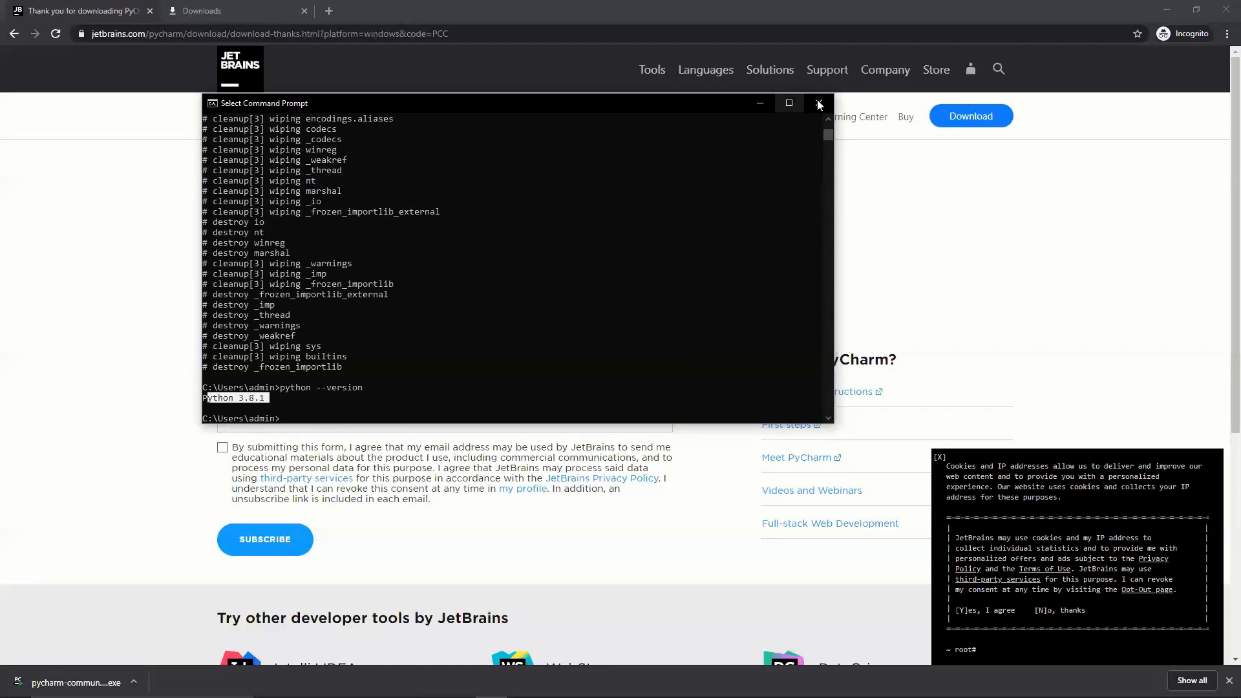
click(1156, 121)
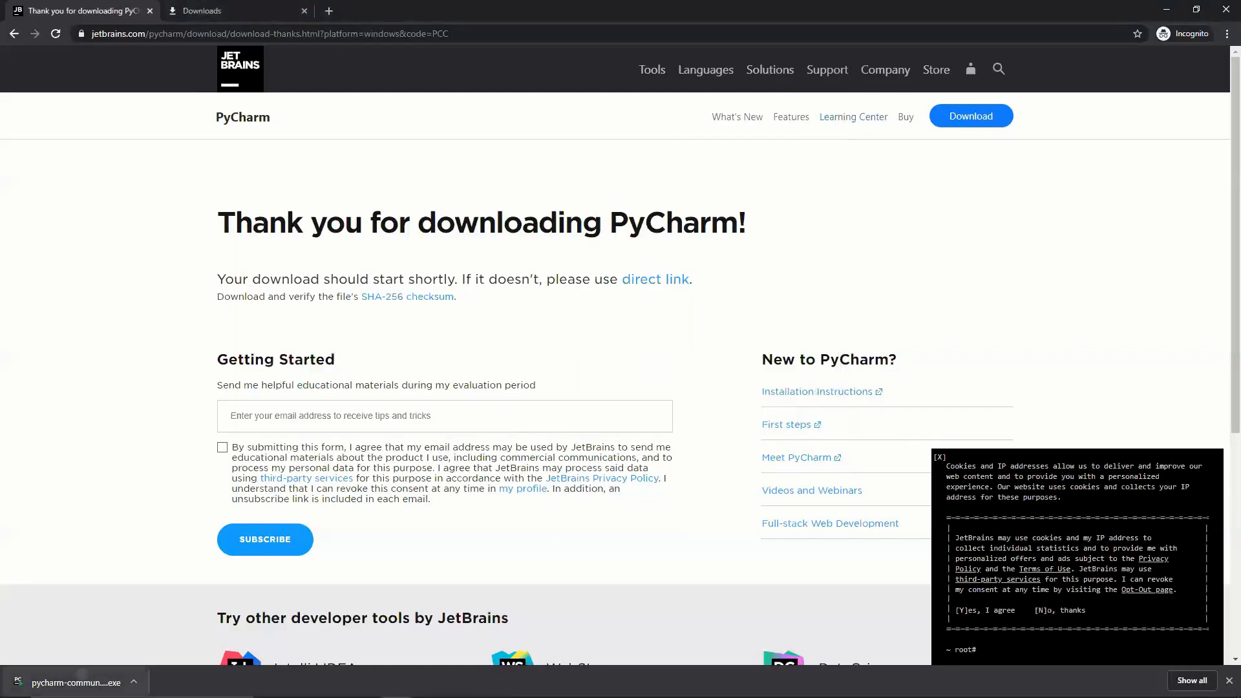
Run the downloaded PyCharm installer and install to the default folder with the .py association and "Open Folder as Project" context menu option.
click(78, 682)
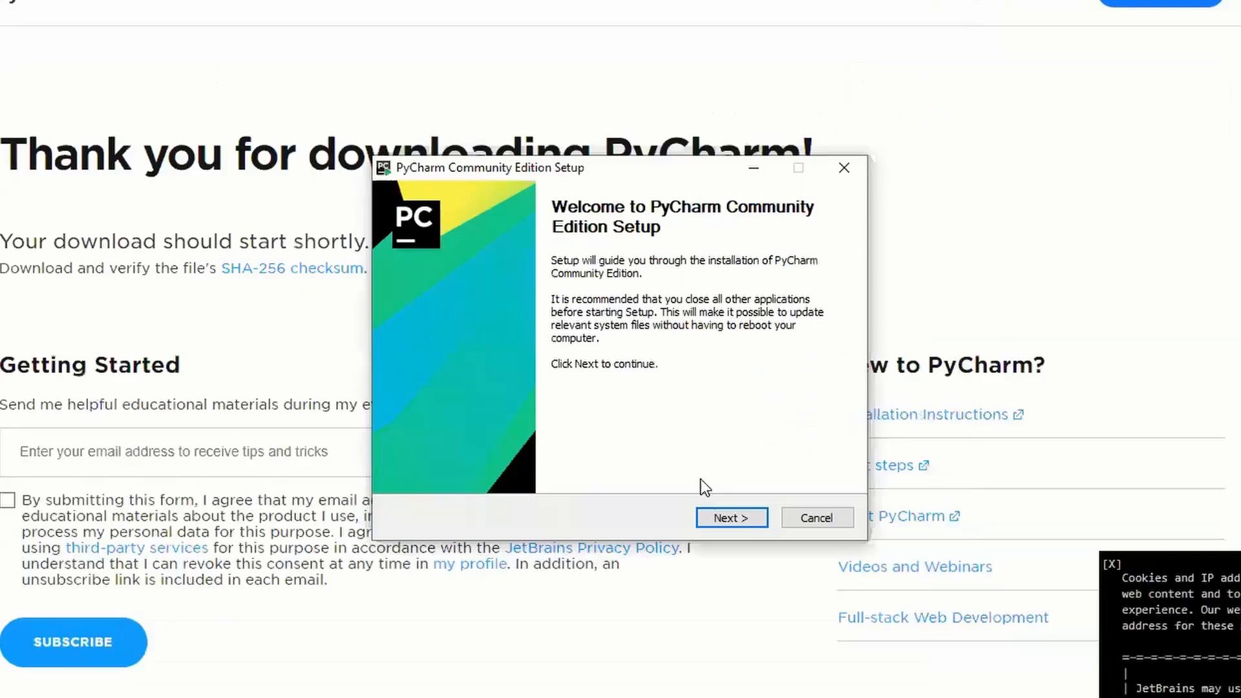
click(755, 517)
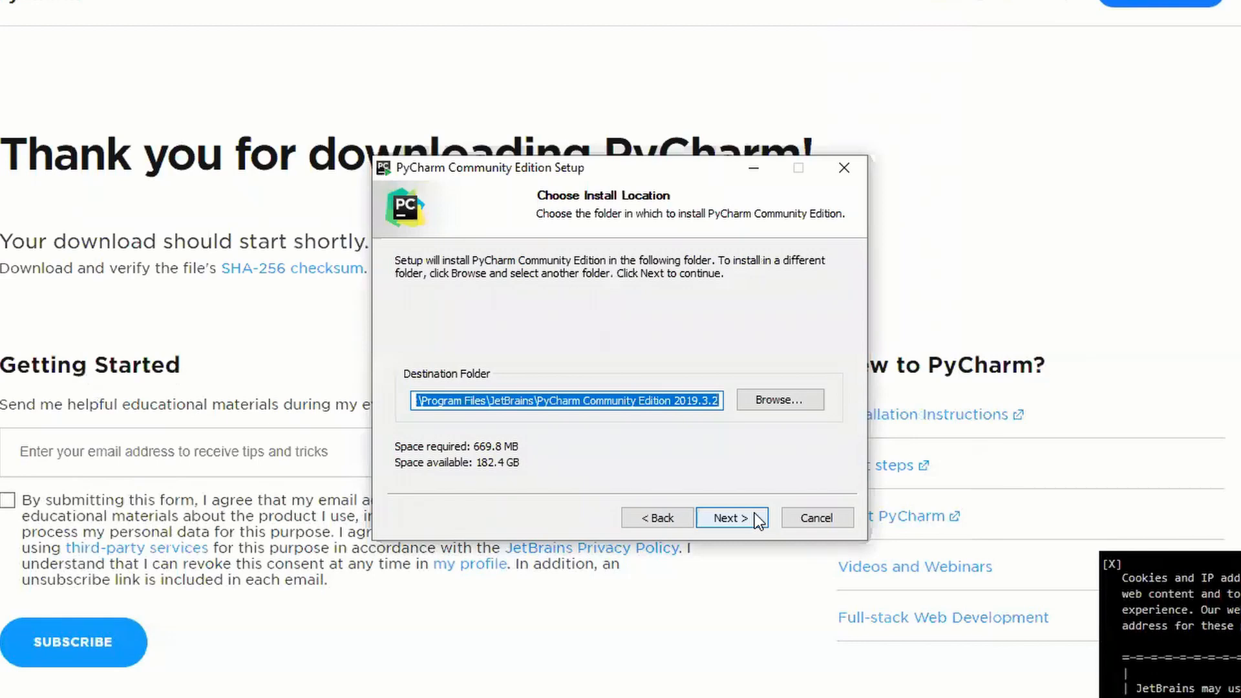
click(756, 517)
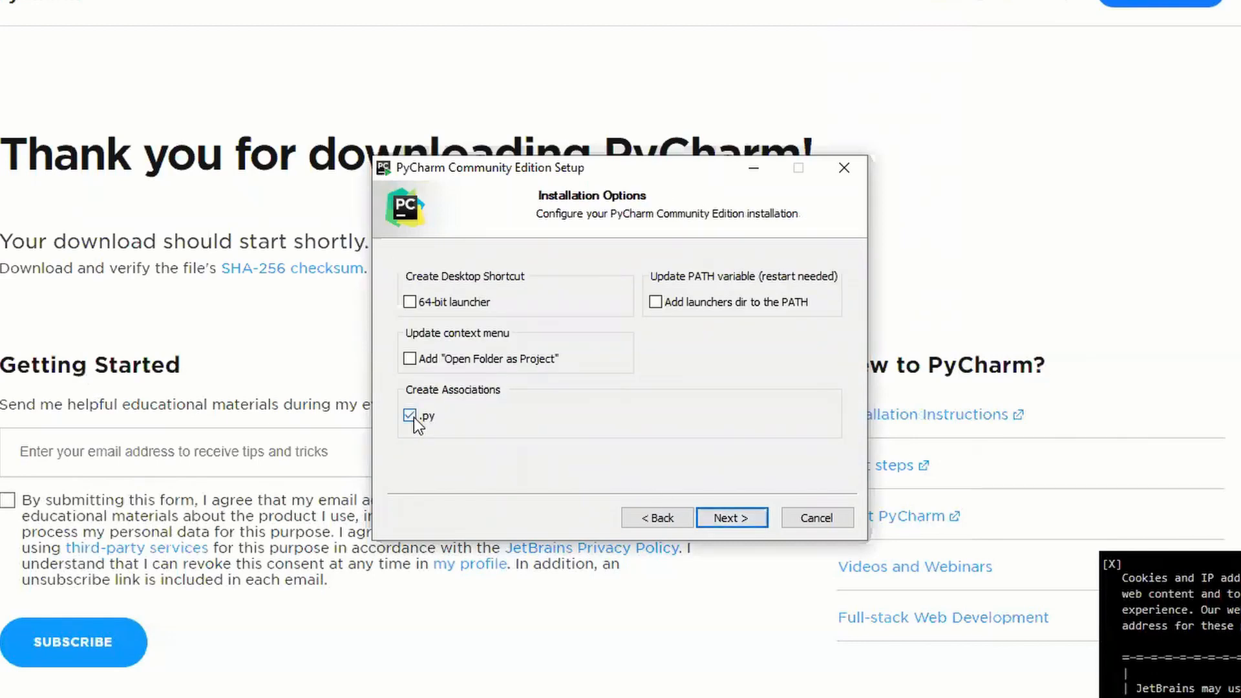
click(450, 352)
click(742, 515)
click(743, 513)
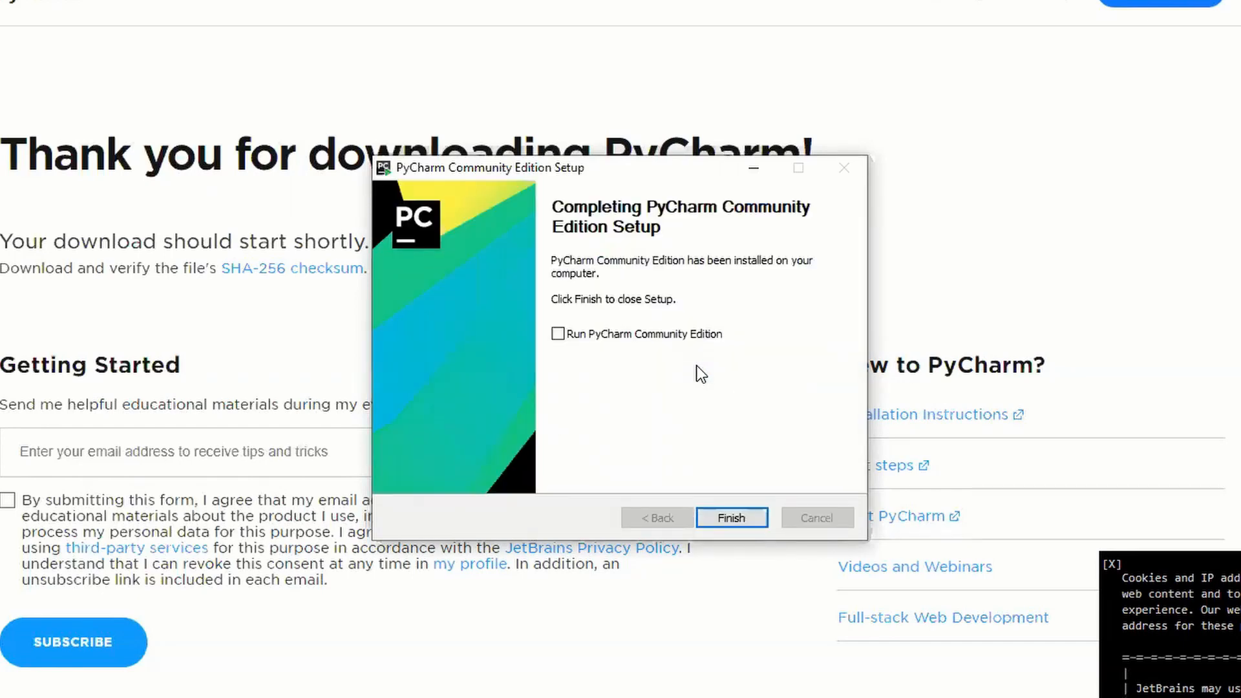
Finish the setup with PyCharm Community Edition set to run, and choose not to import settings.
click(569, 334)
click(738, 514)
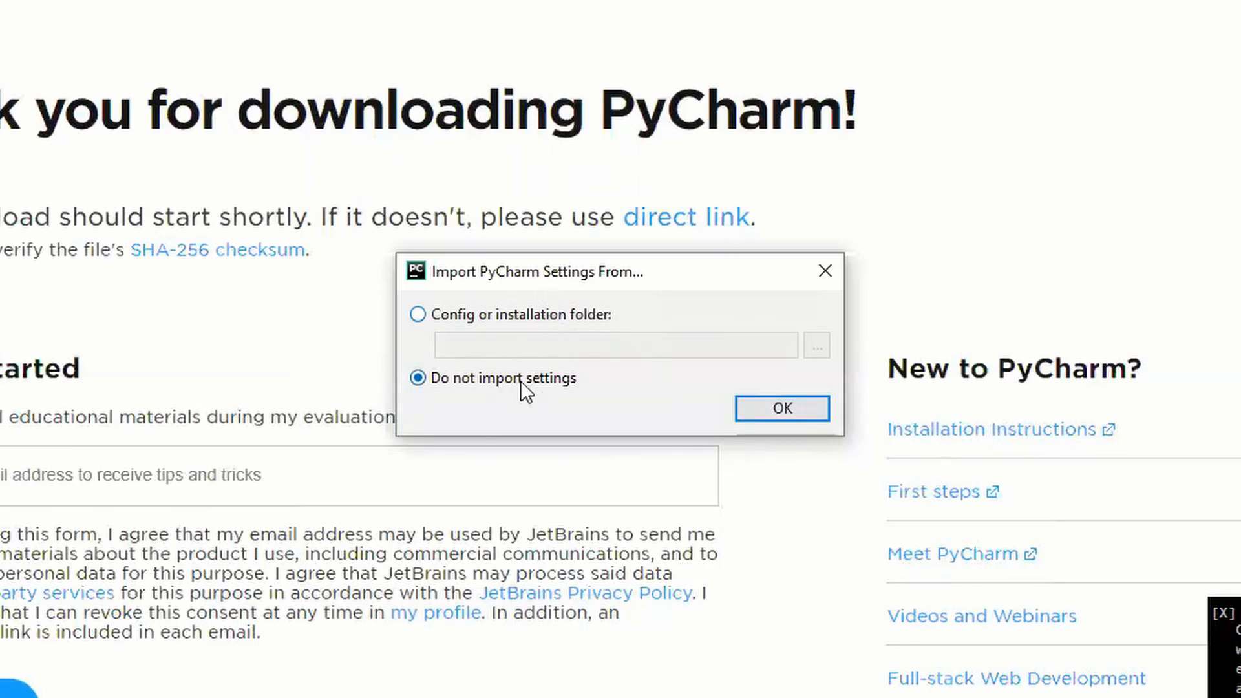
click(782, 410)
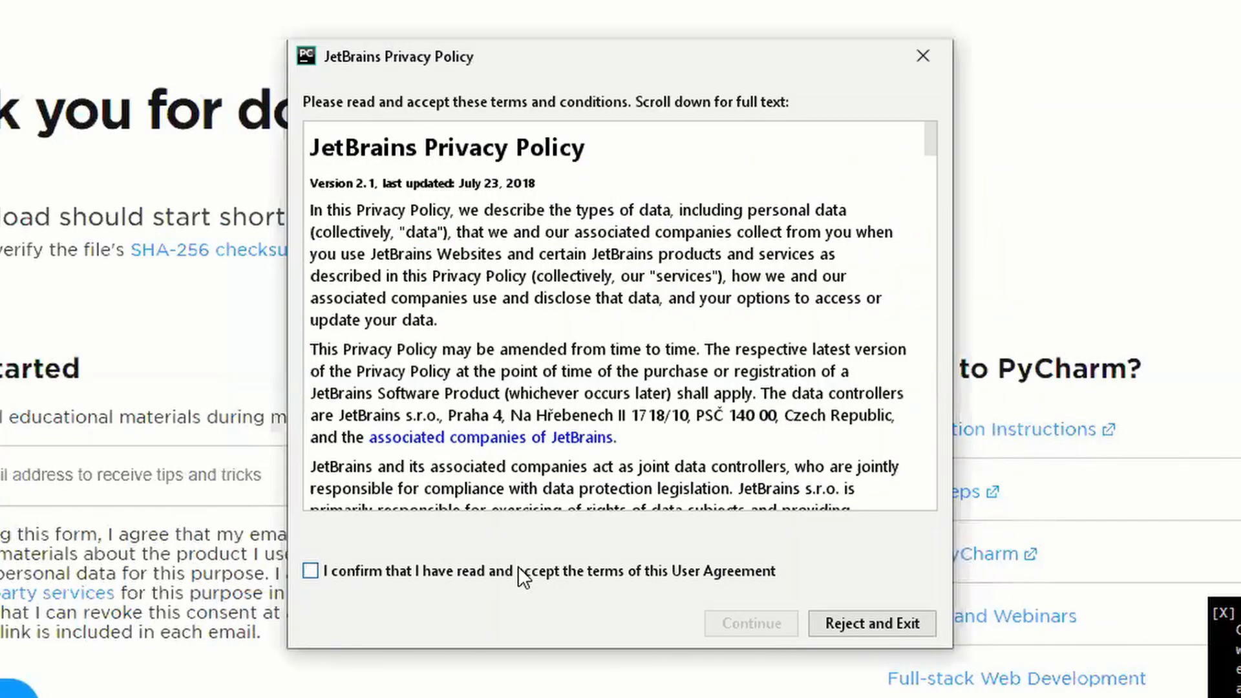
Accept the JetBrains Privacy Policy and decline sending usage statistics.
click(519, 568)
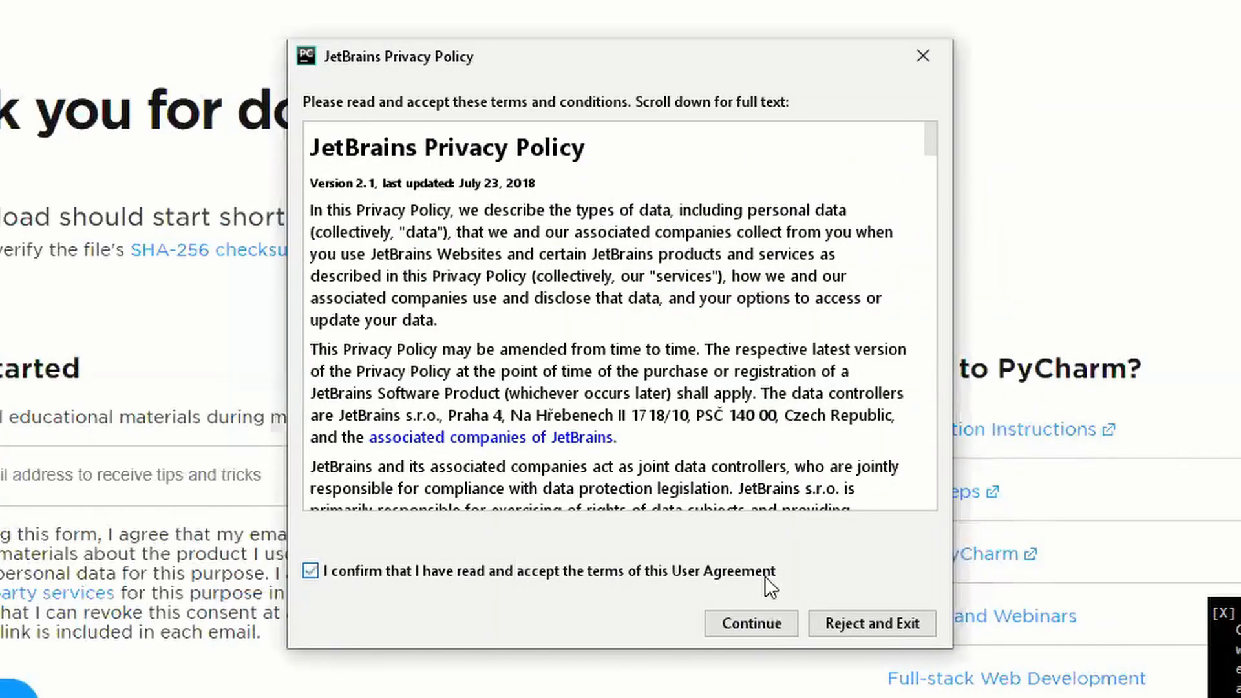
click(754, 623)
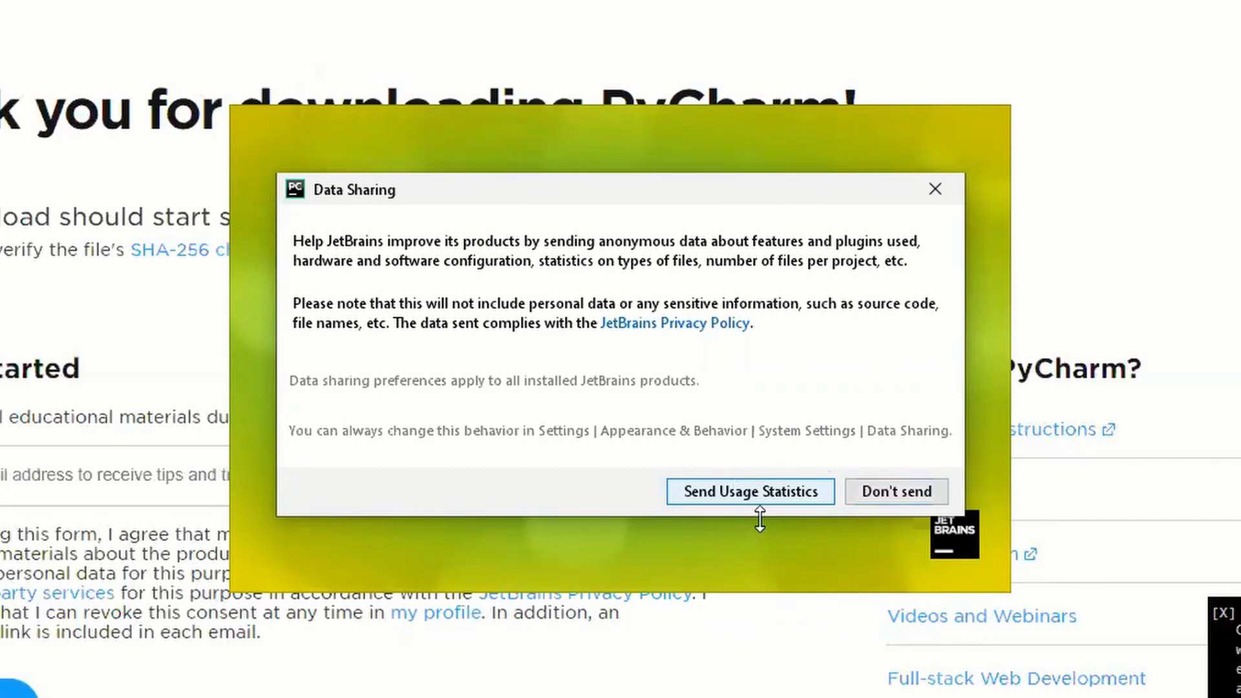
click(894, 487)
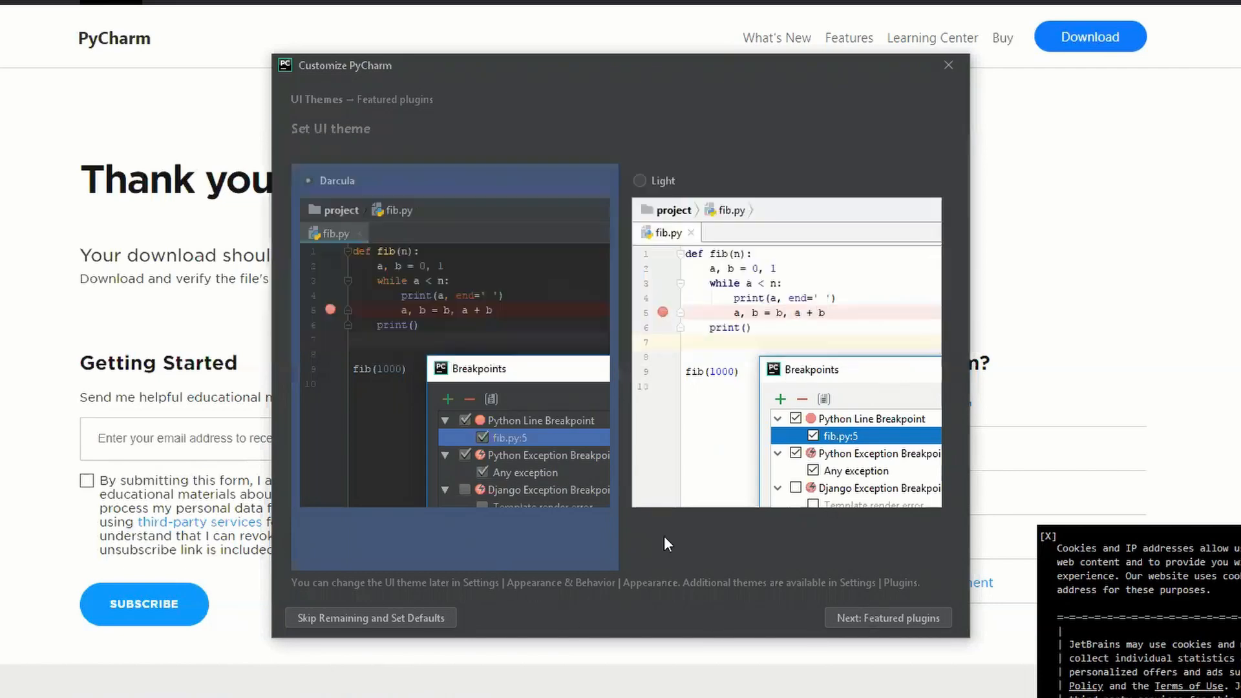
Keep the Darcula UI theme and start using PyCharm without installing any featured plugins.
click(874, 618)
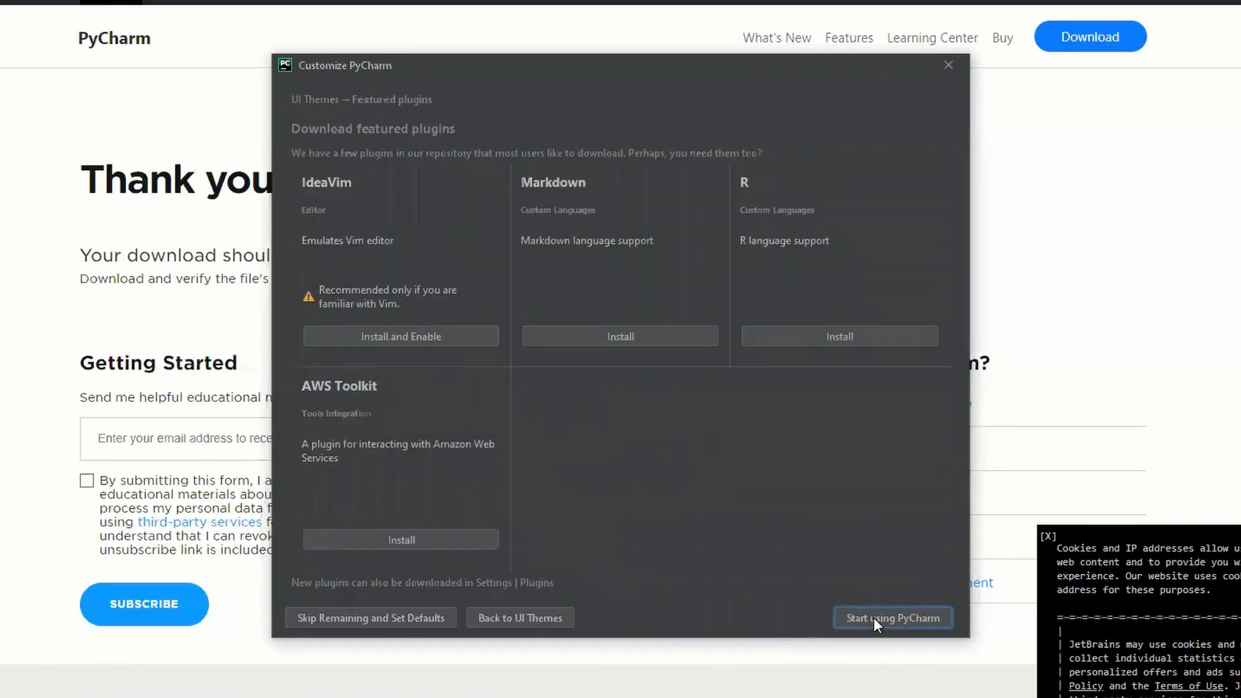
click(874, 618)
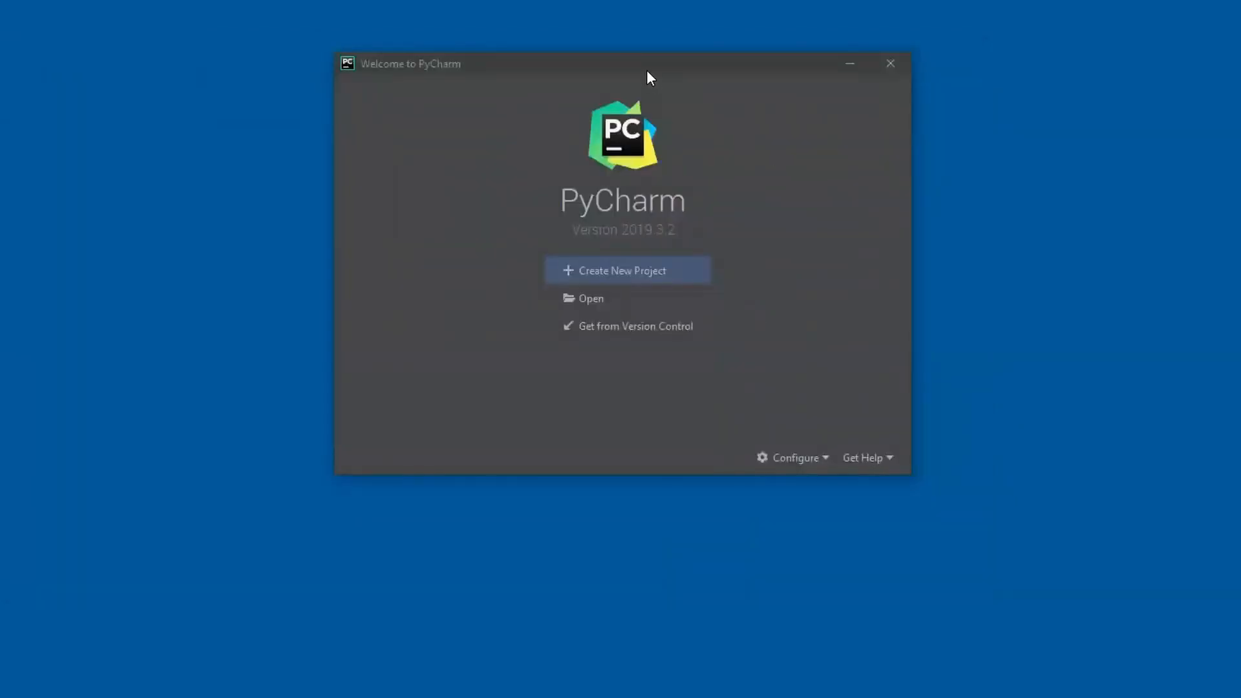
drag(651, 73, 655, 158)
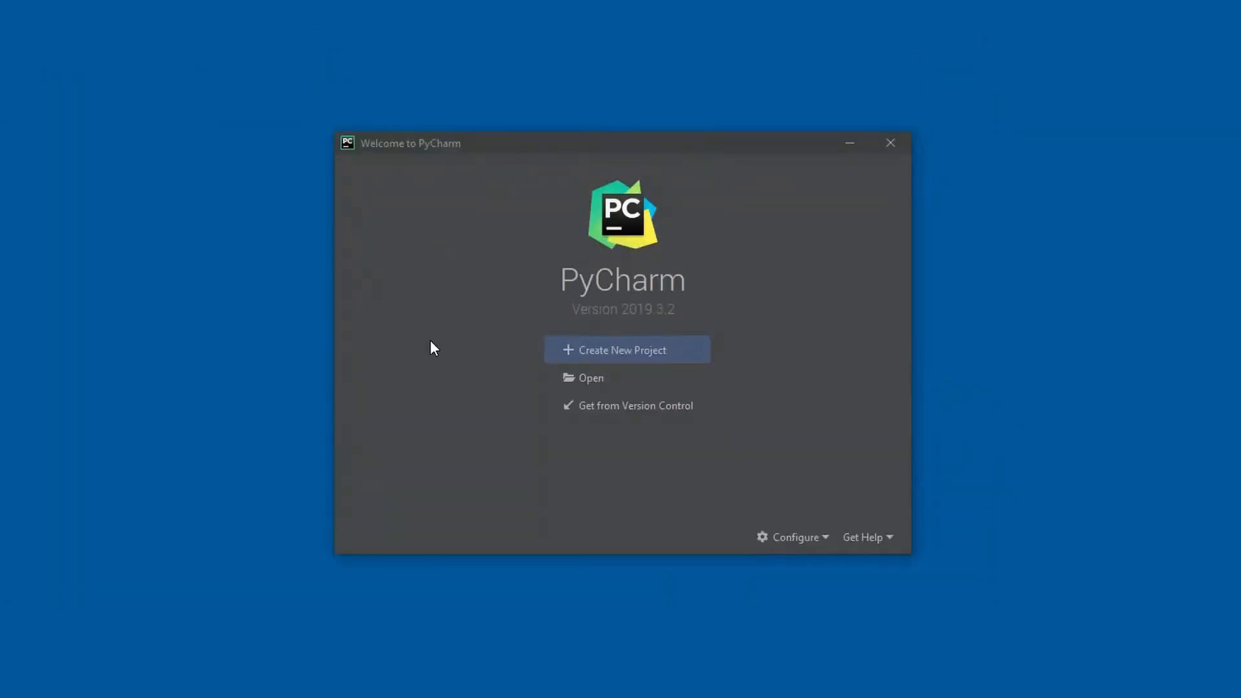
Start a new project and name it Project1 in the PycharmProjects folder.
click(603, 355)
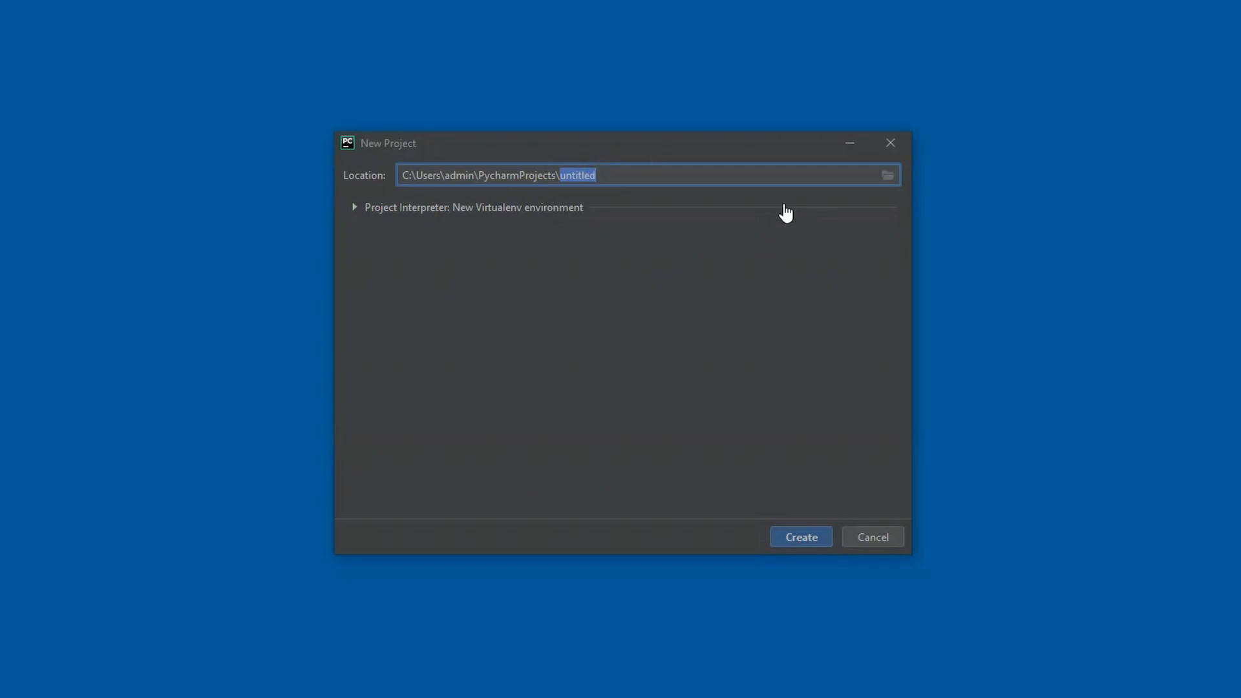
text(FirstPr)
text(o)
key(BackSpace)
key(BackSpace)
key(BackSpace)
key(BackSpace)
key(BackSpace)
key(BackSpace)
key(BackSpace)
key(BackSpace)
text(Project1)
Expand the project interpreter options and choose an existing interpreter instead of a new Virtualenv environment.
click(355, 208)
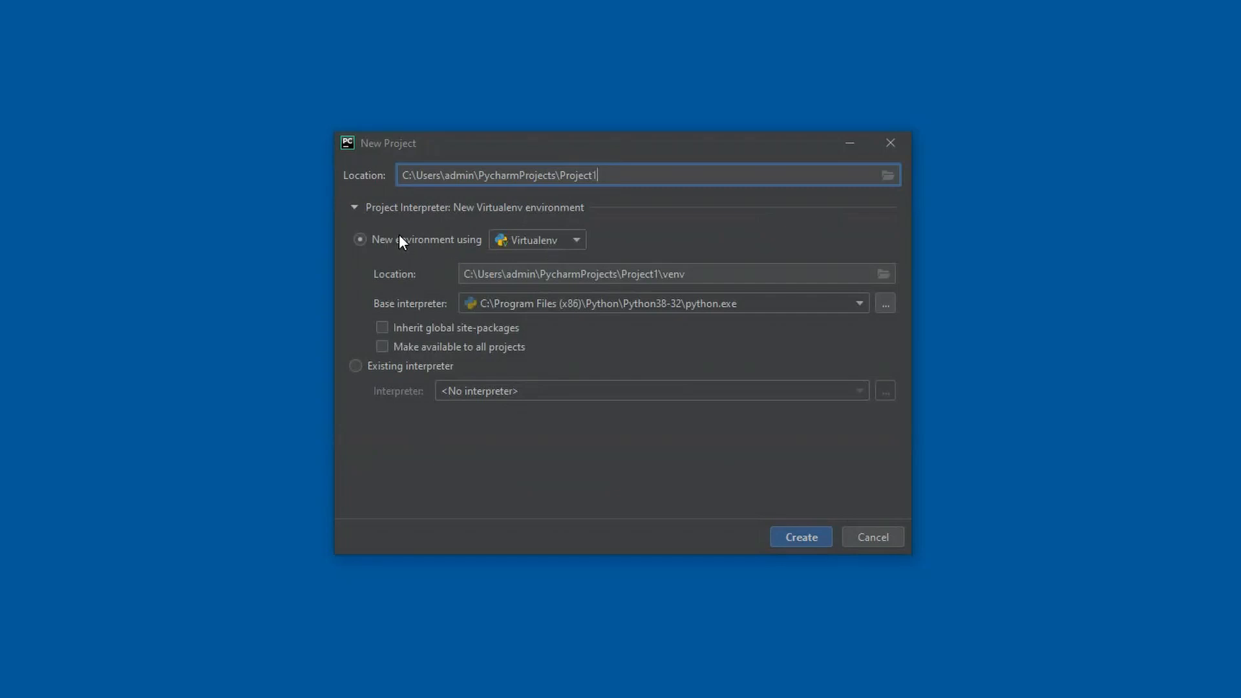
click(355, 366)
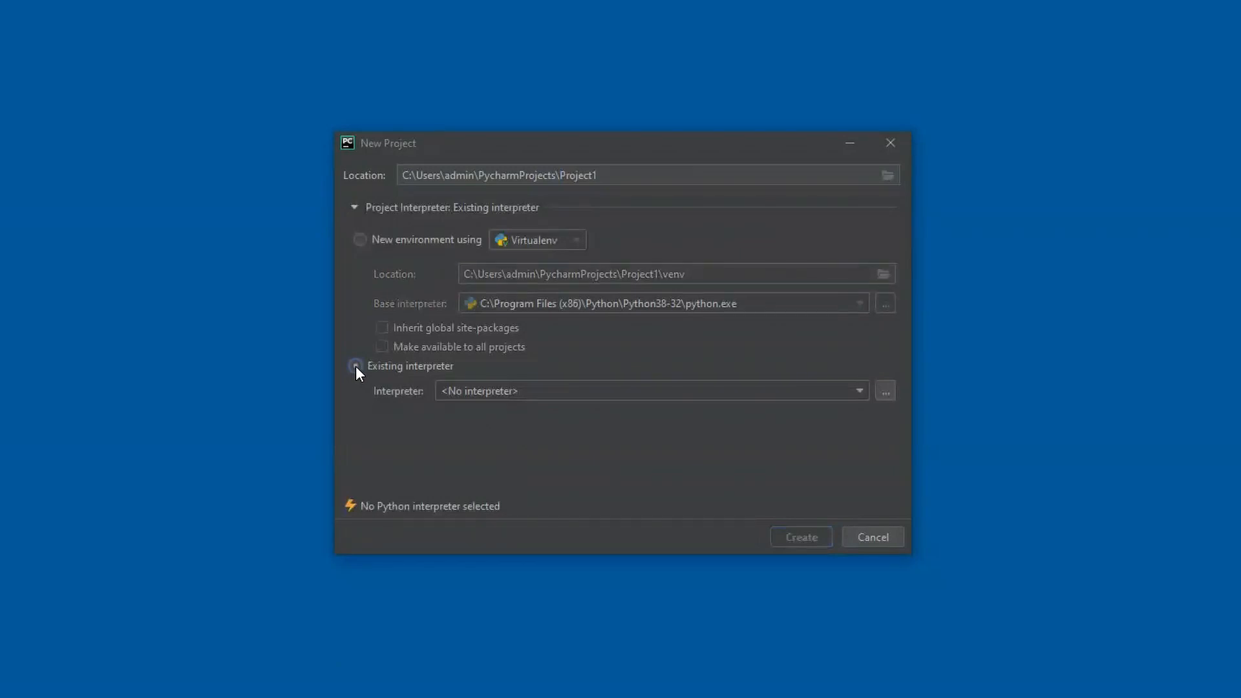
click(382, 248)
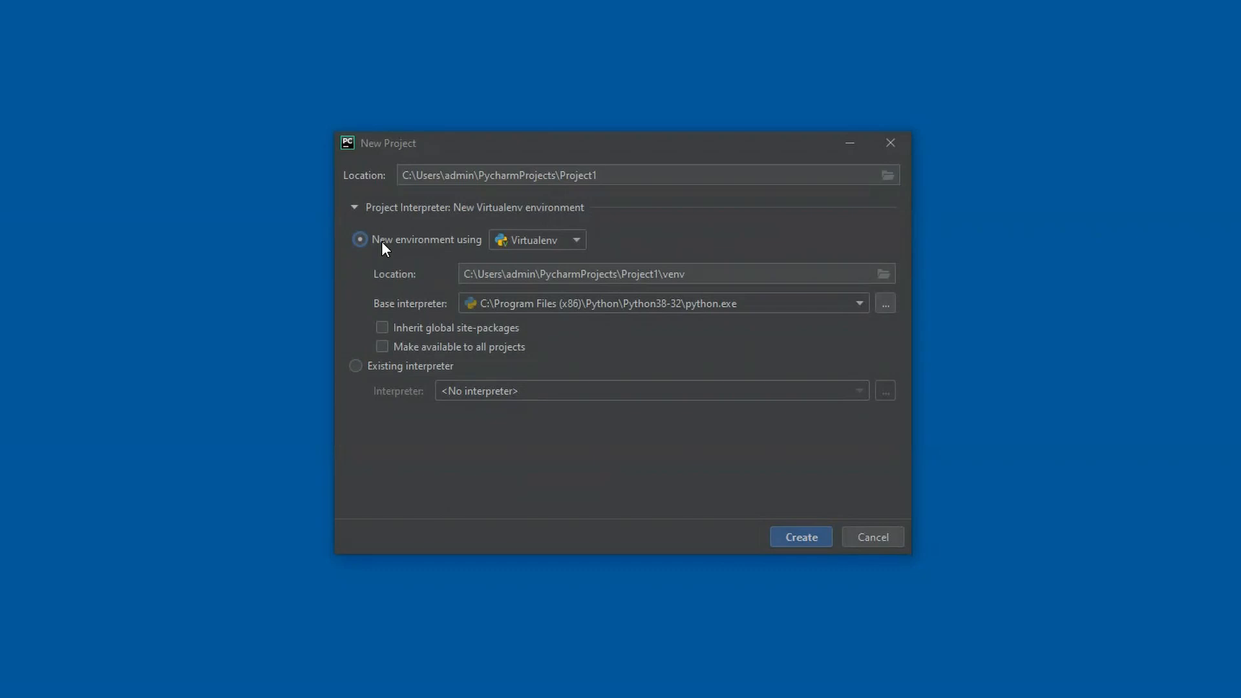
click(359, 367)
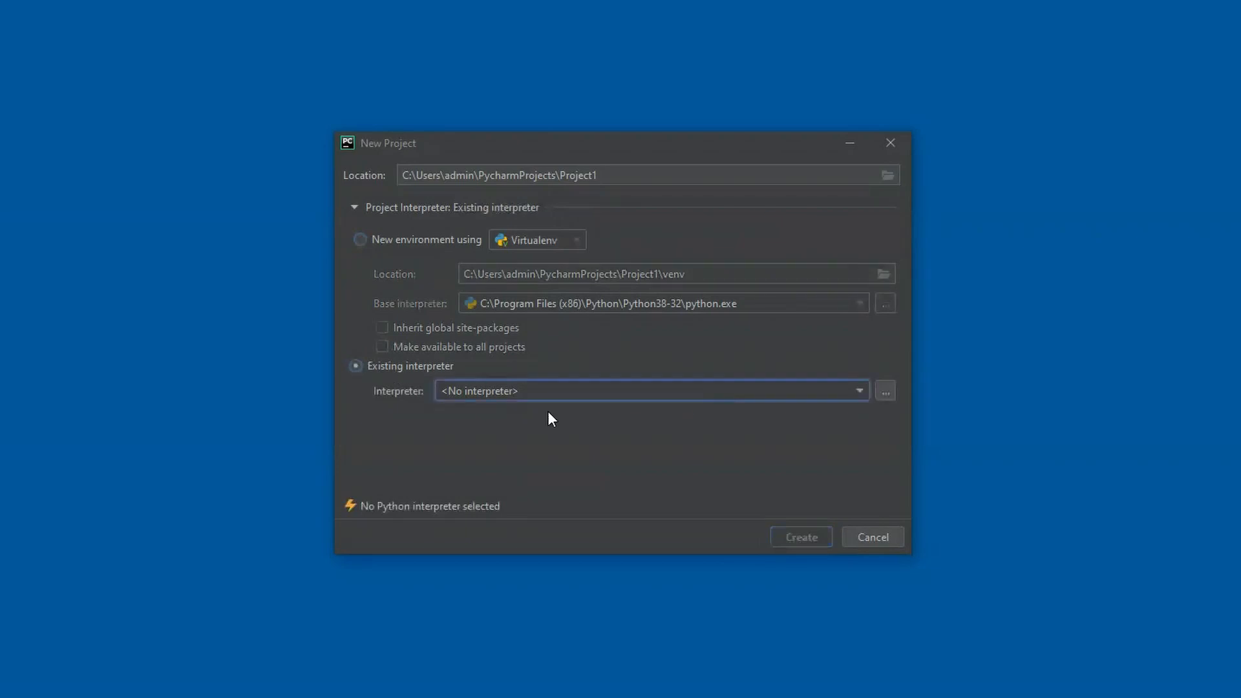
Add the system interpreter C:\Program Files (x86)\Python\Python38-32\python.exe as the project's interpreter.
click(884, 392)
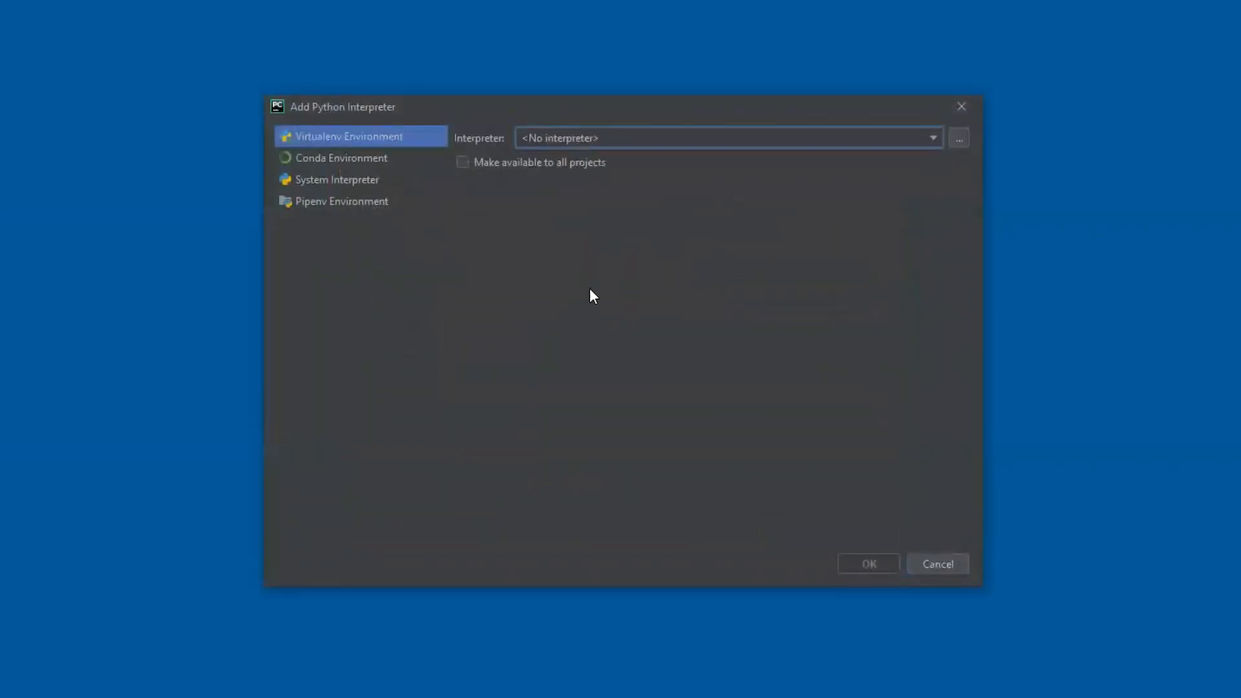
click(316, 185)
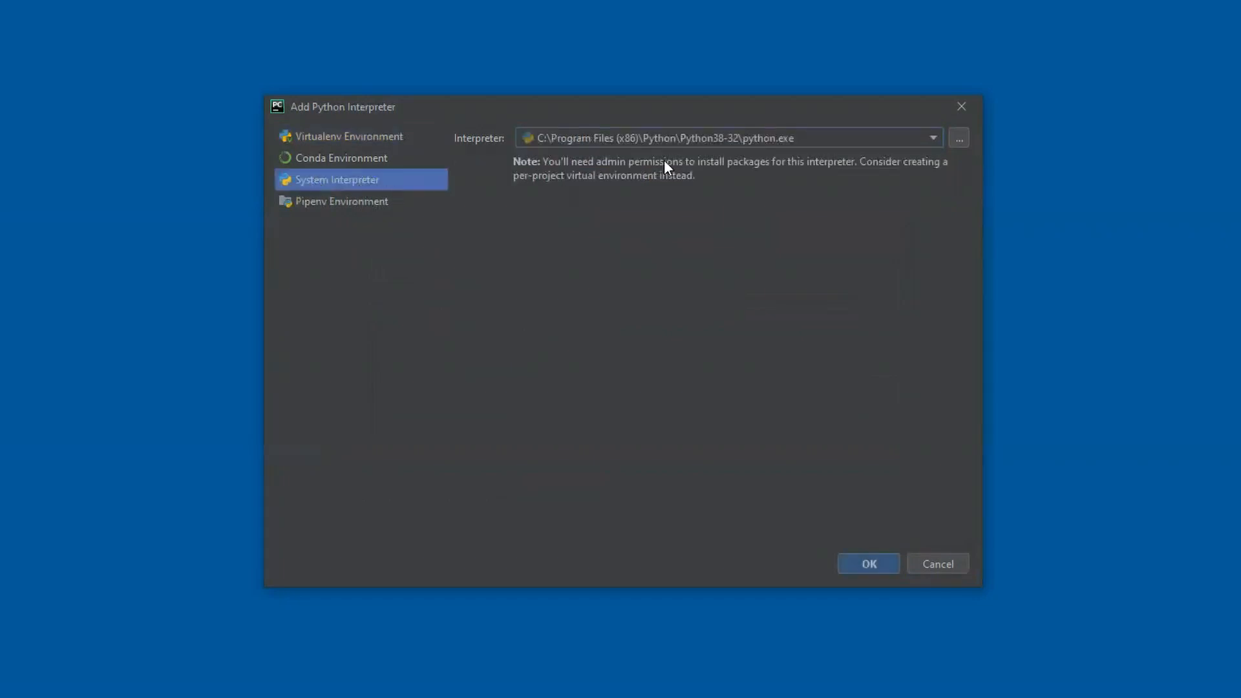
click(552, 137)
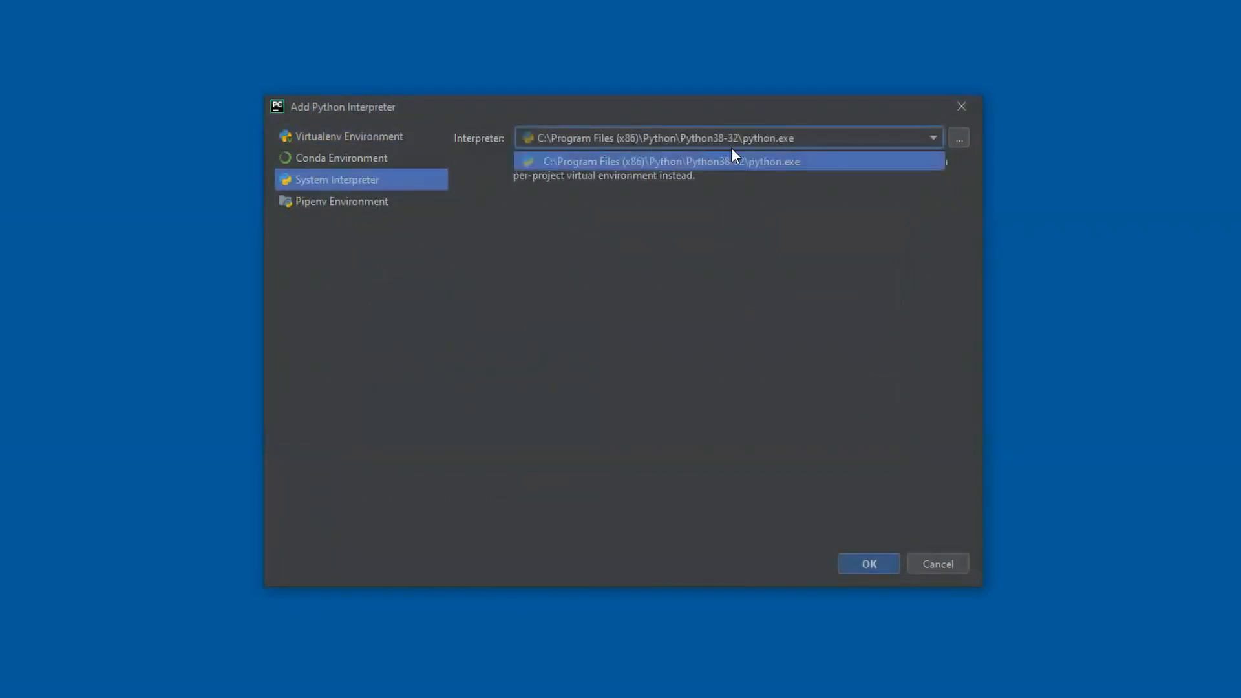
click(802, 161)
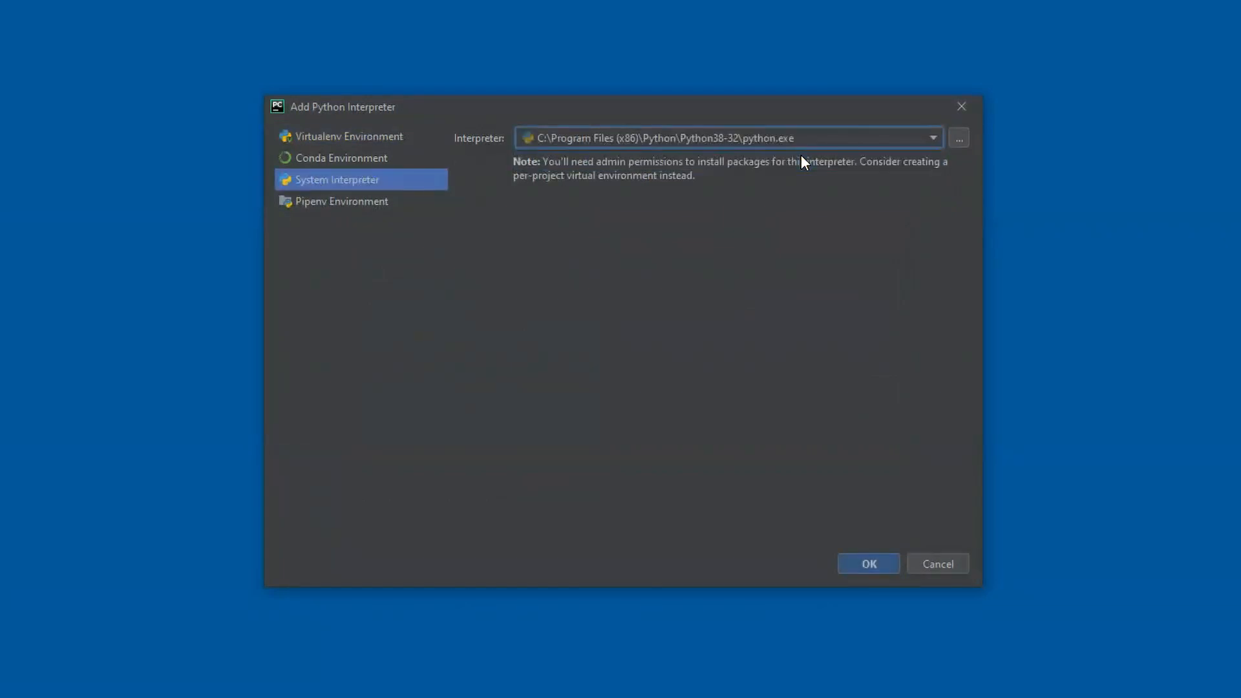
click(874, 558)
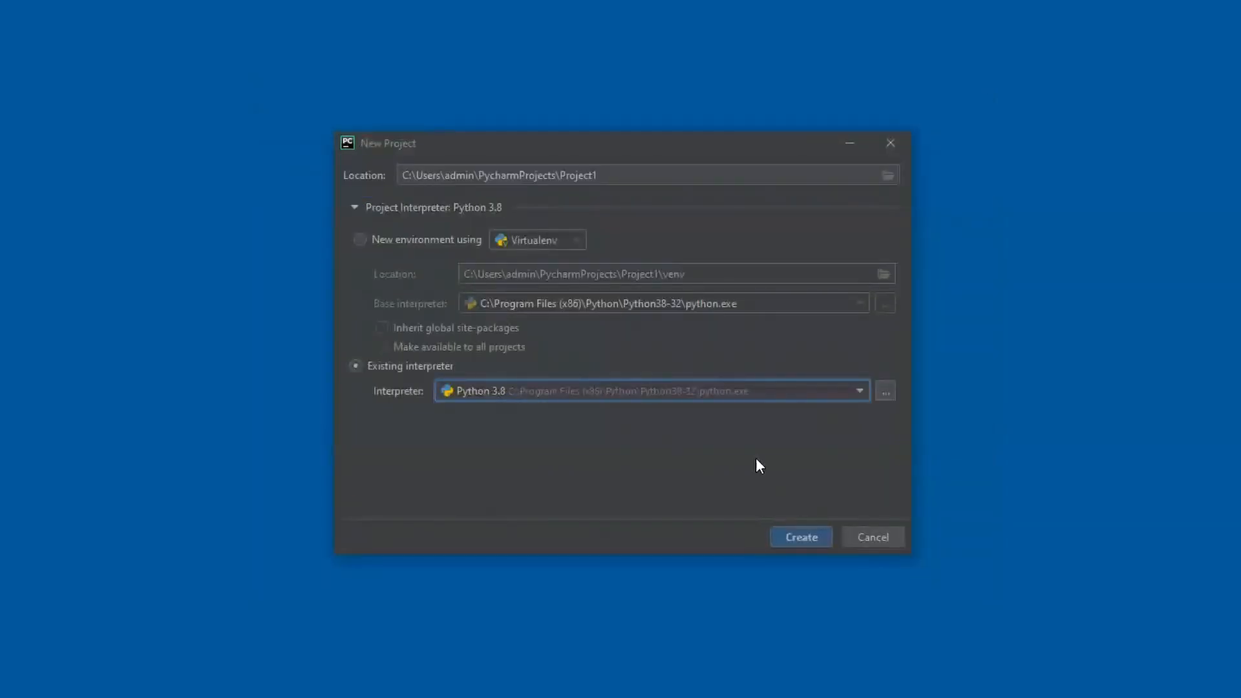
Create the project and close the Tip of the Day with tips on startup disabled.
click(801, 539)
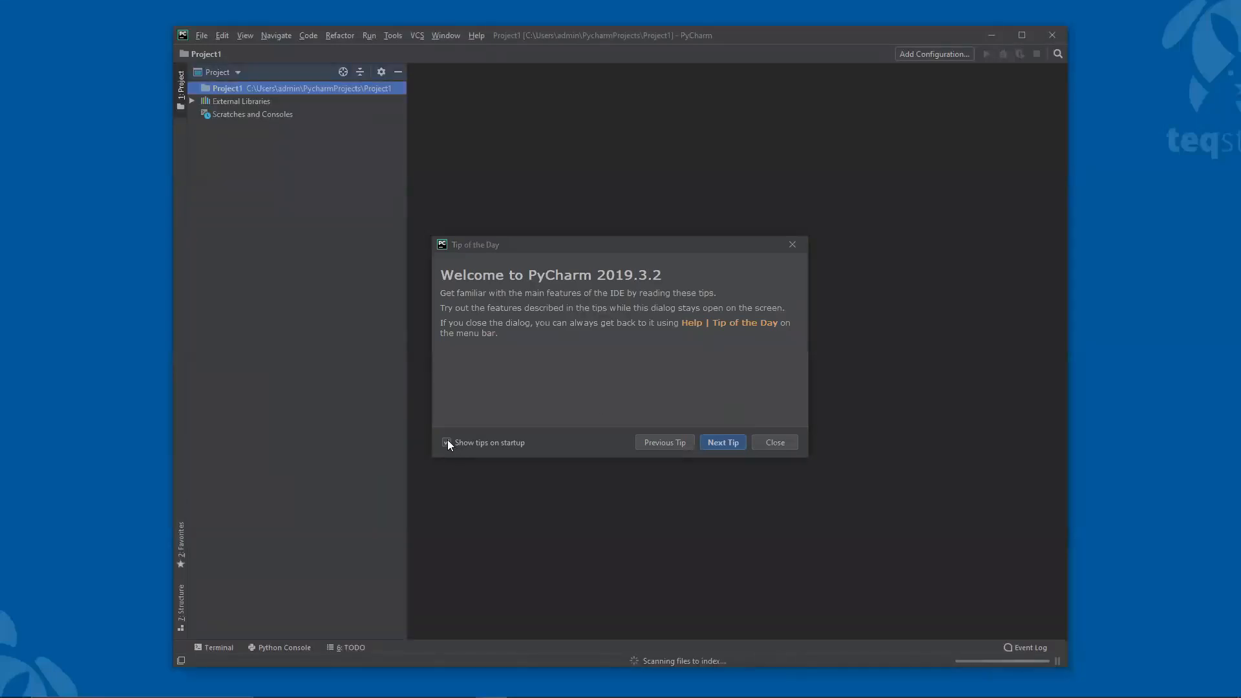
click(448, 442)
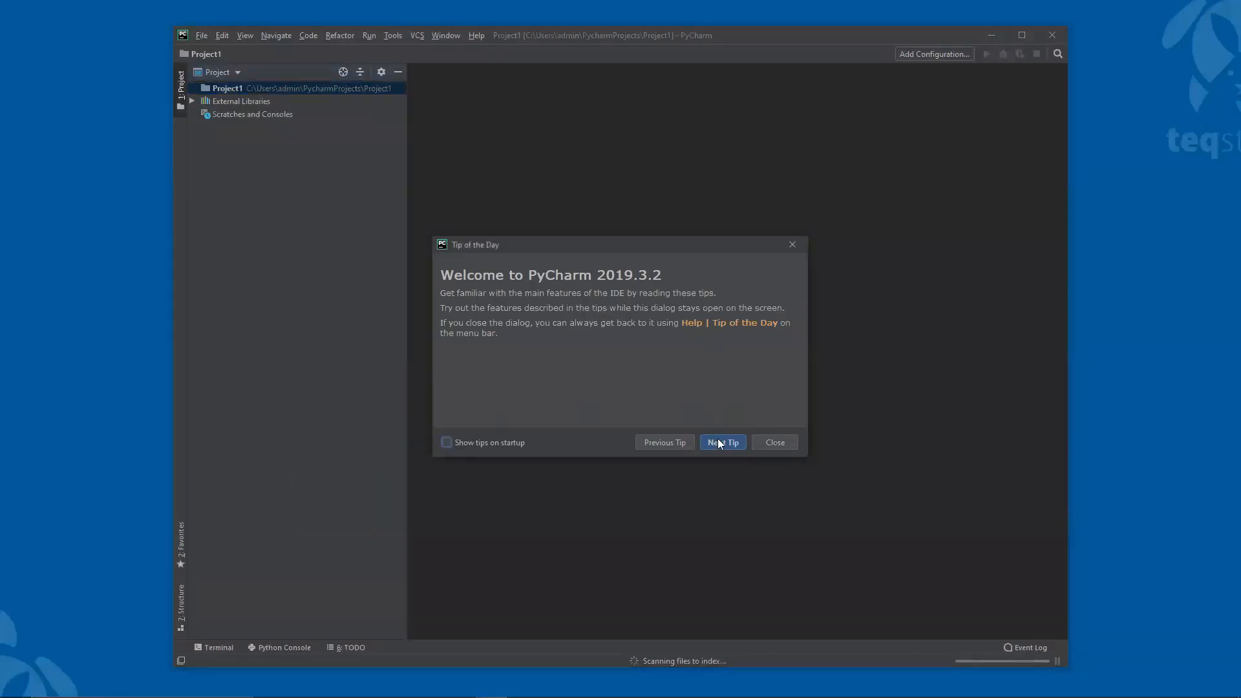
click(767, 446)
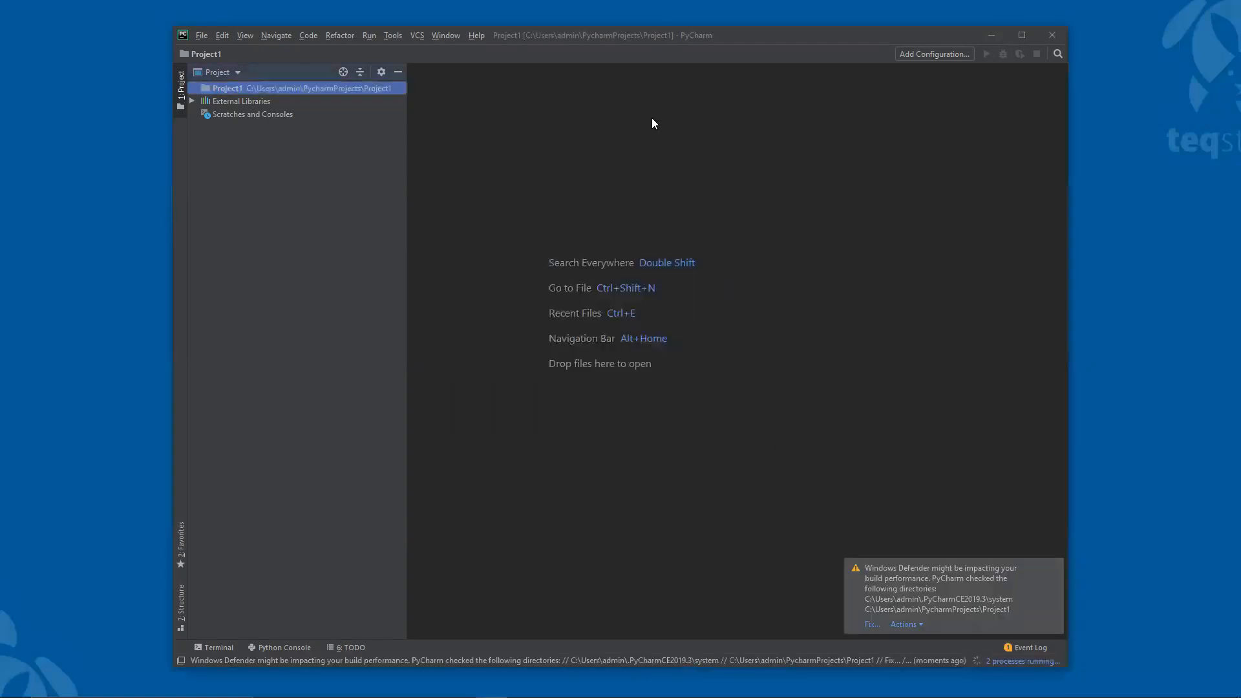
Maximize the project window and dismiss the Windows Defender performance notification.
key(super+Up)
click(1224, 598)
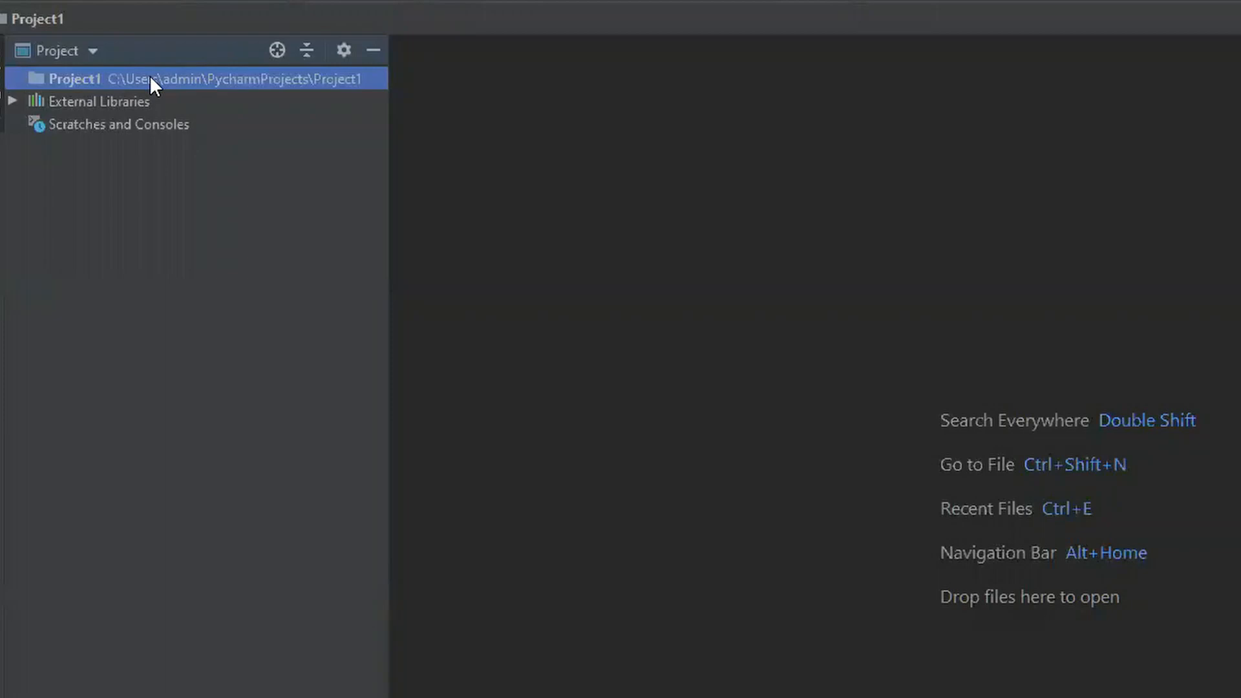
Create a new Python file named script1 in the Project1 folder.
right_click(151, 78)
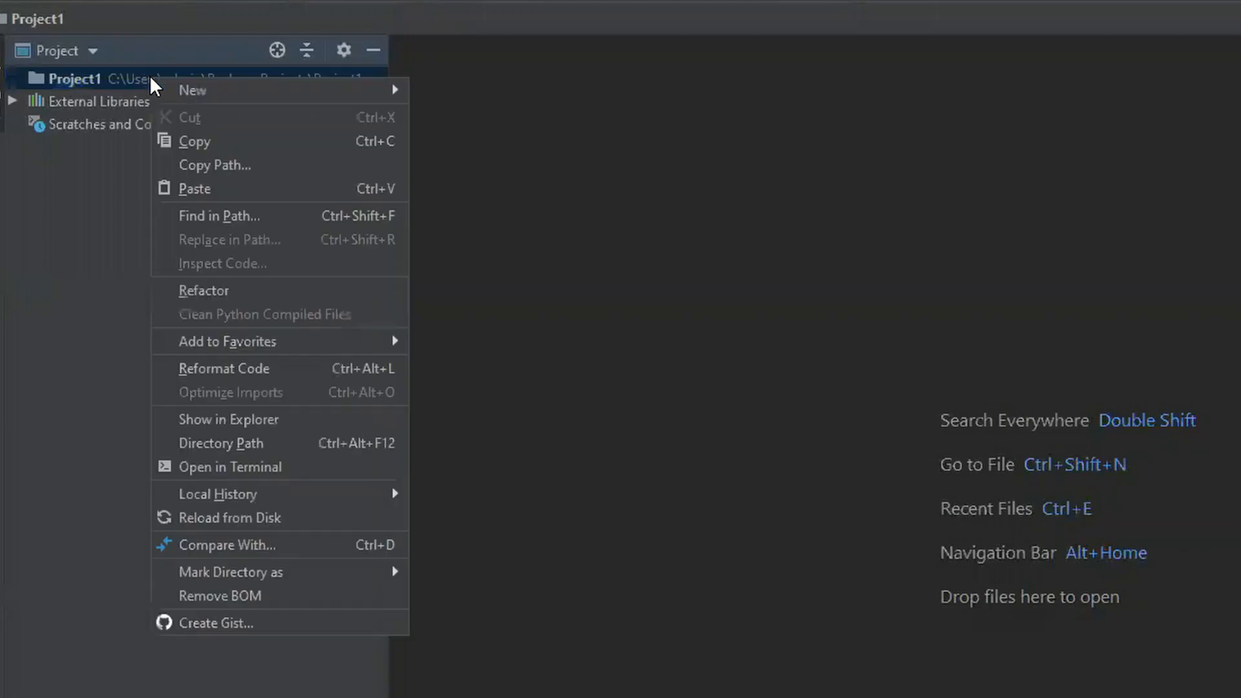
mouse_move(299, 98)
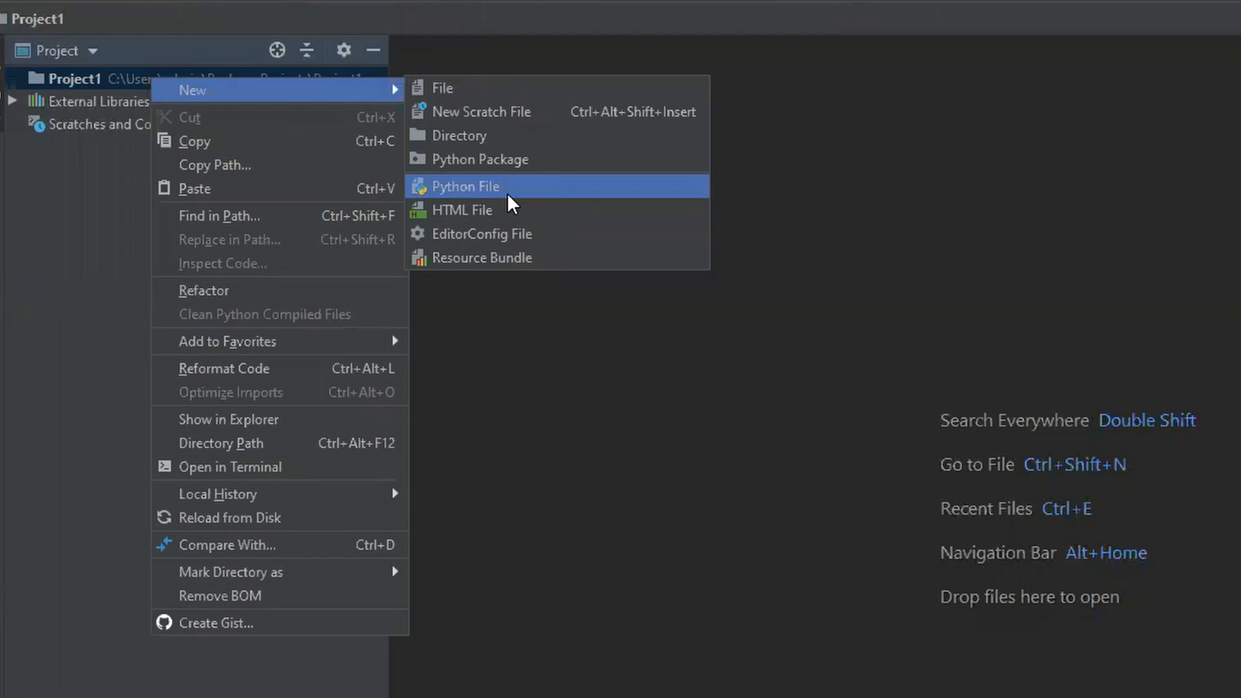
key(Return)
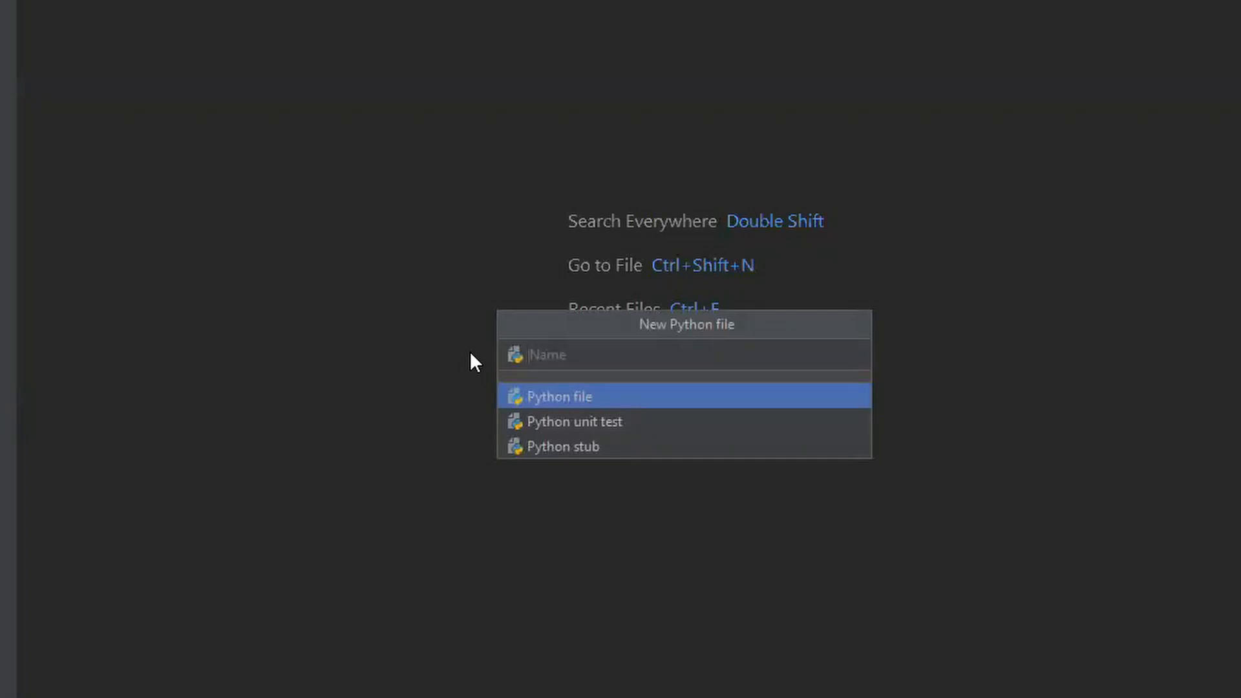
text(file)
key(BackSpace)
key(BackSpace)
key(BackSpace)
key(BackSpace)
text(script1)
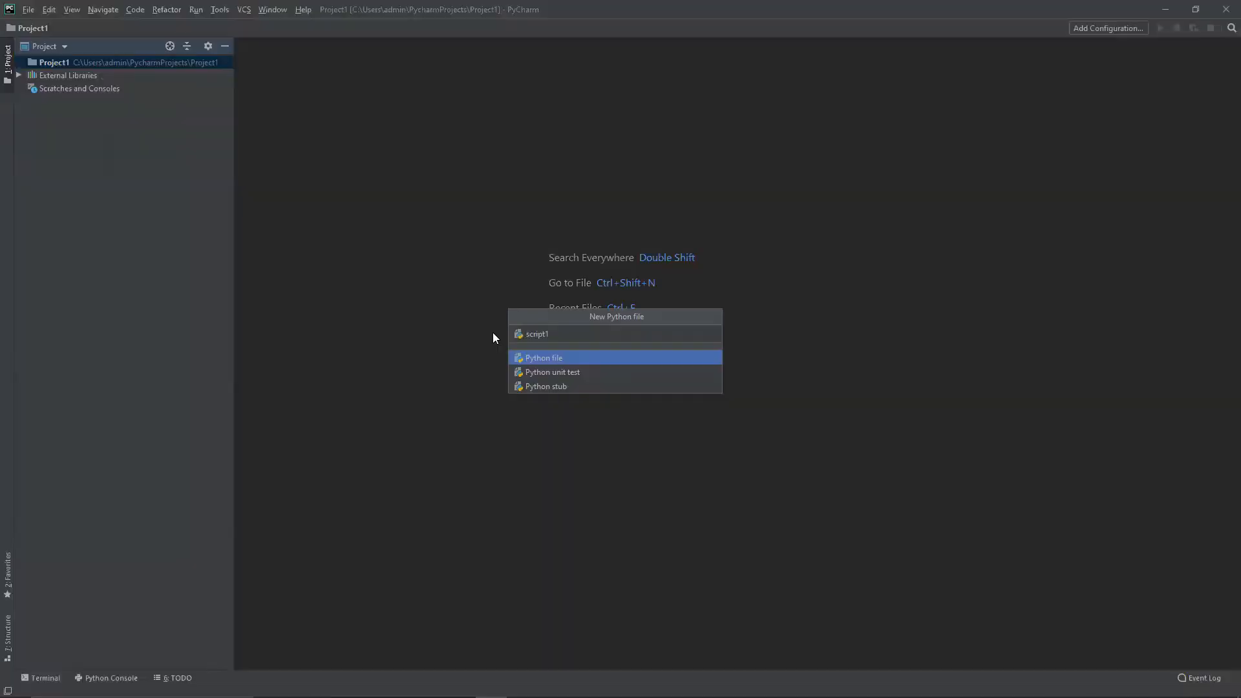
key(Escape)
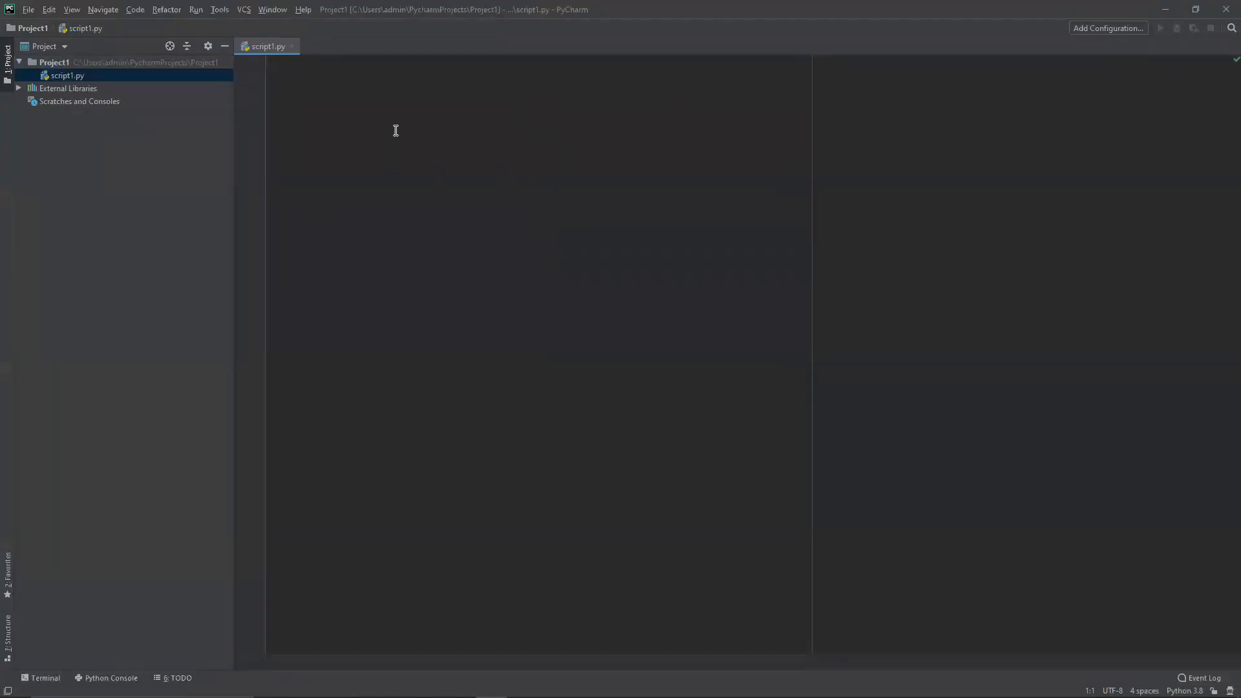
Switch to Chrome and highlight the settings path in the instructions for changing PyCharm's editor font size.
click(278, 17)
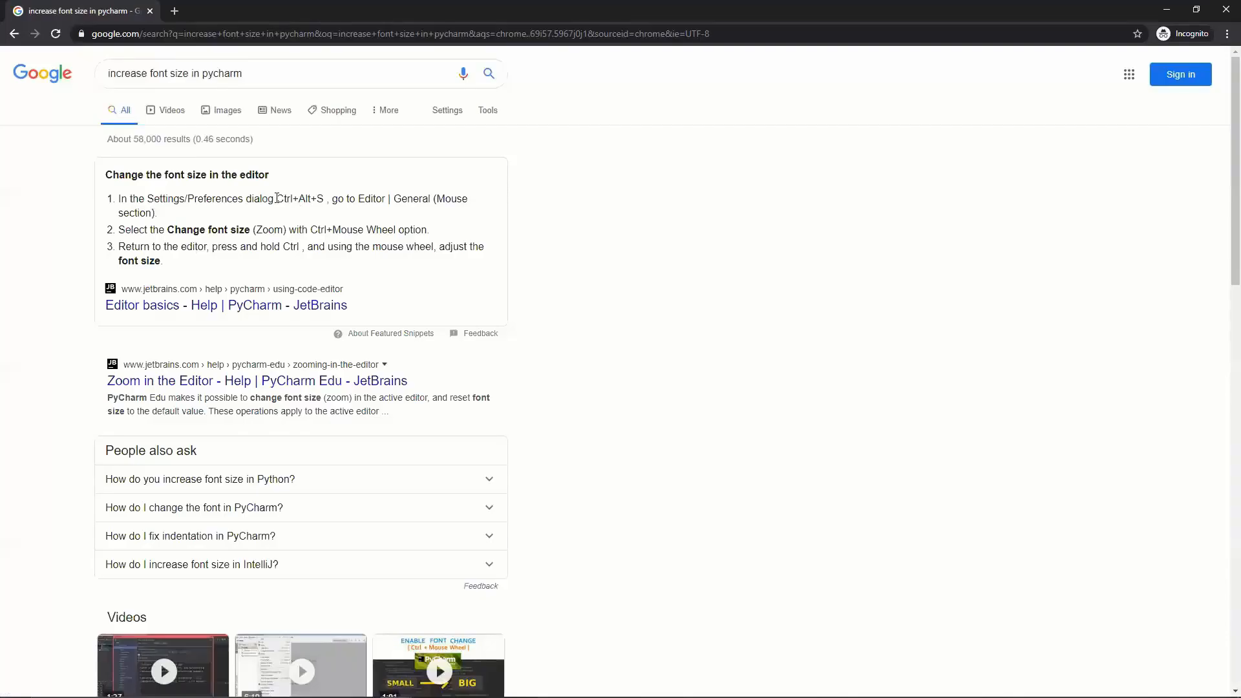
drag(276, 199, 378, 214)
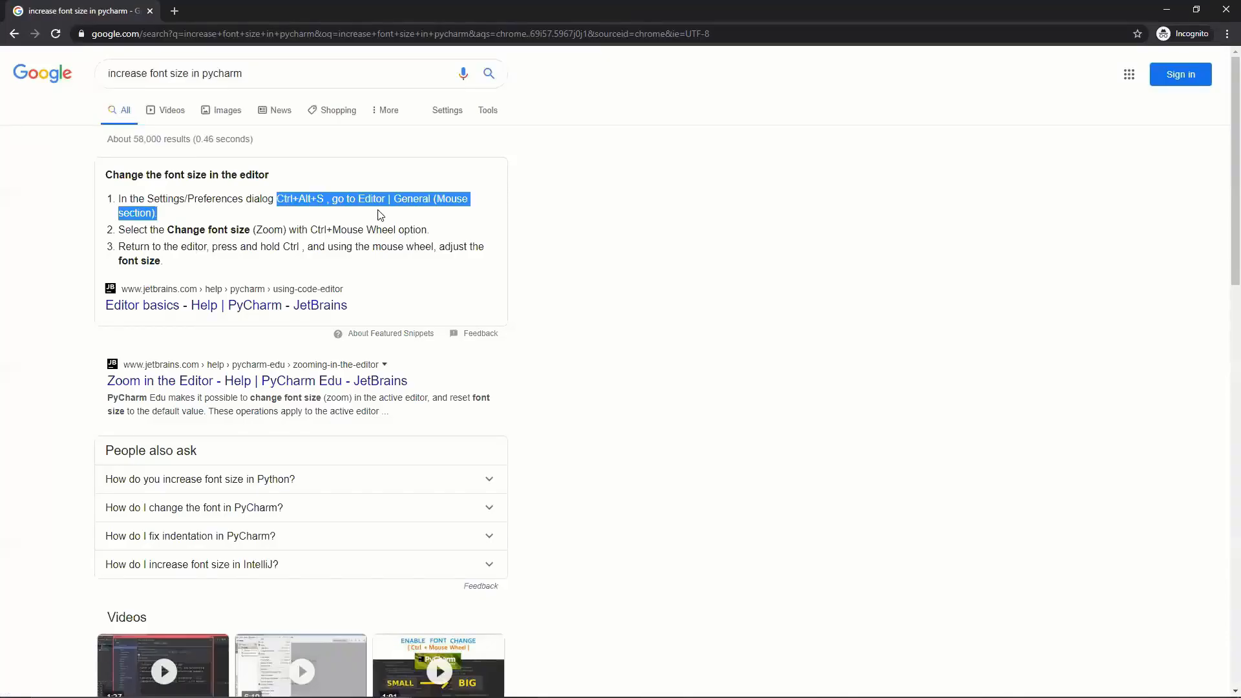
Switch to PyCharm and open the Font page of the Editor settings.
key(alt+Tab)
key(alt+Tab)
key(alt+Tab+Tab)
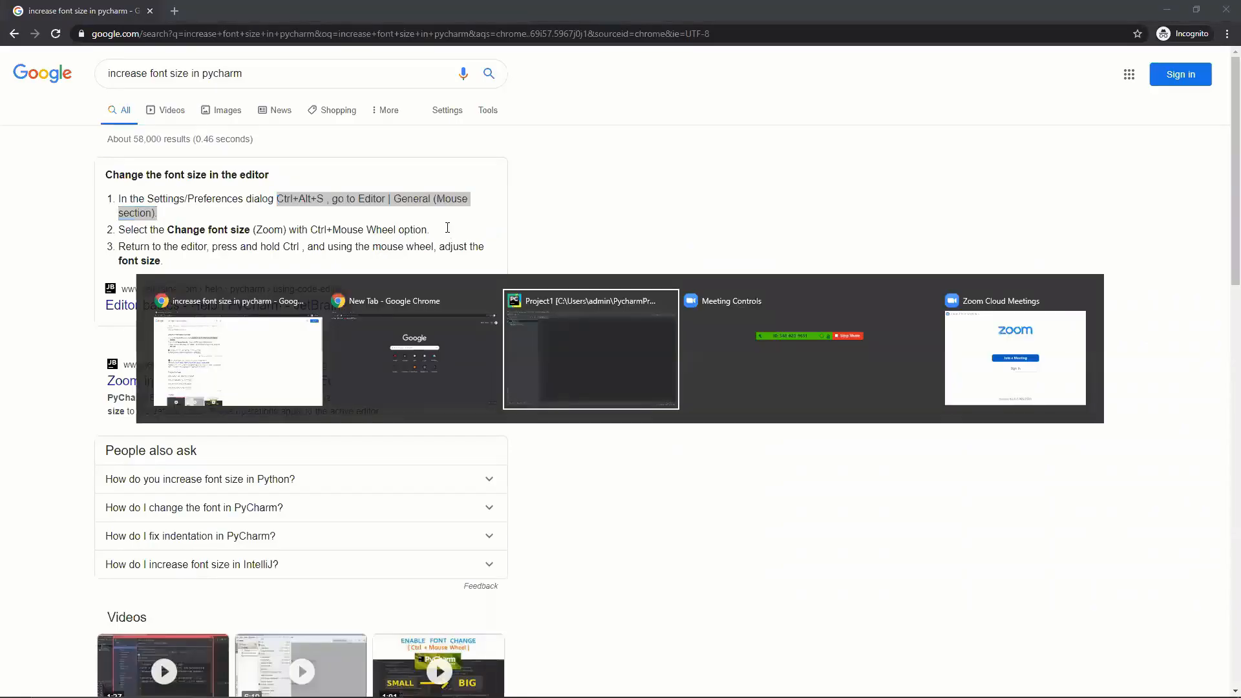
key(ctrl+alt+s)
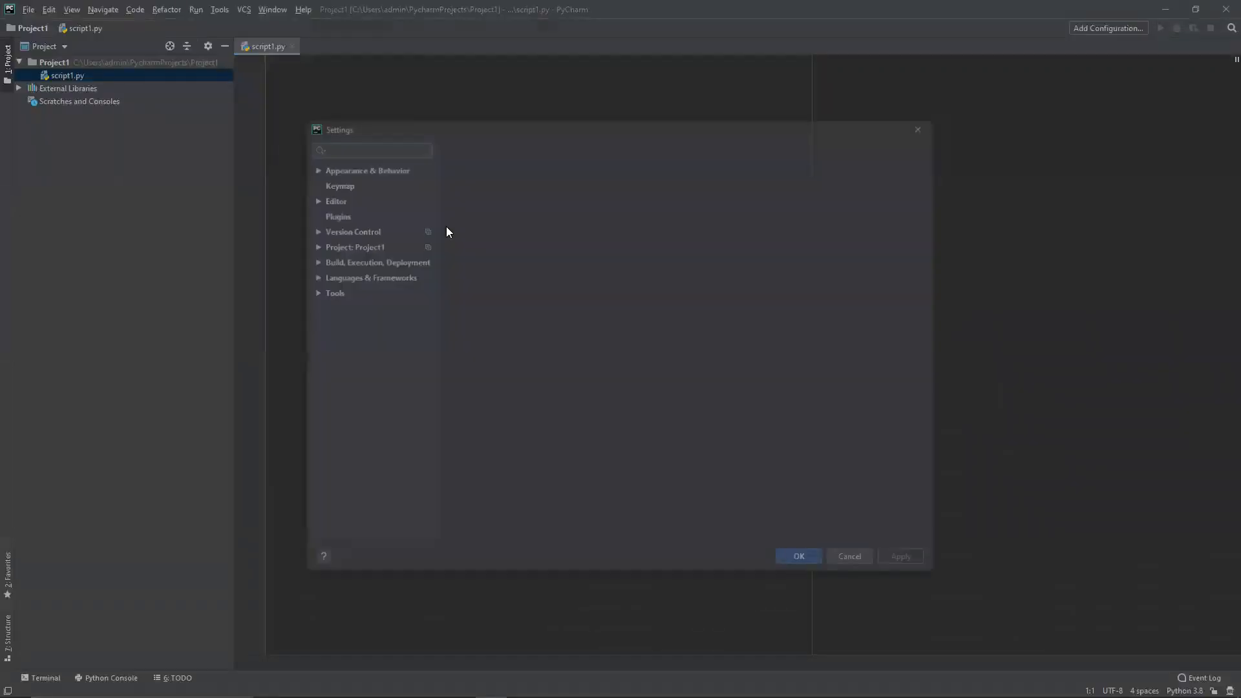
click(329, 335)
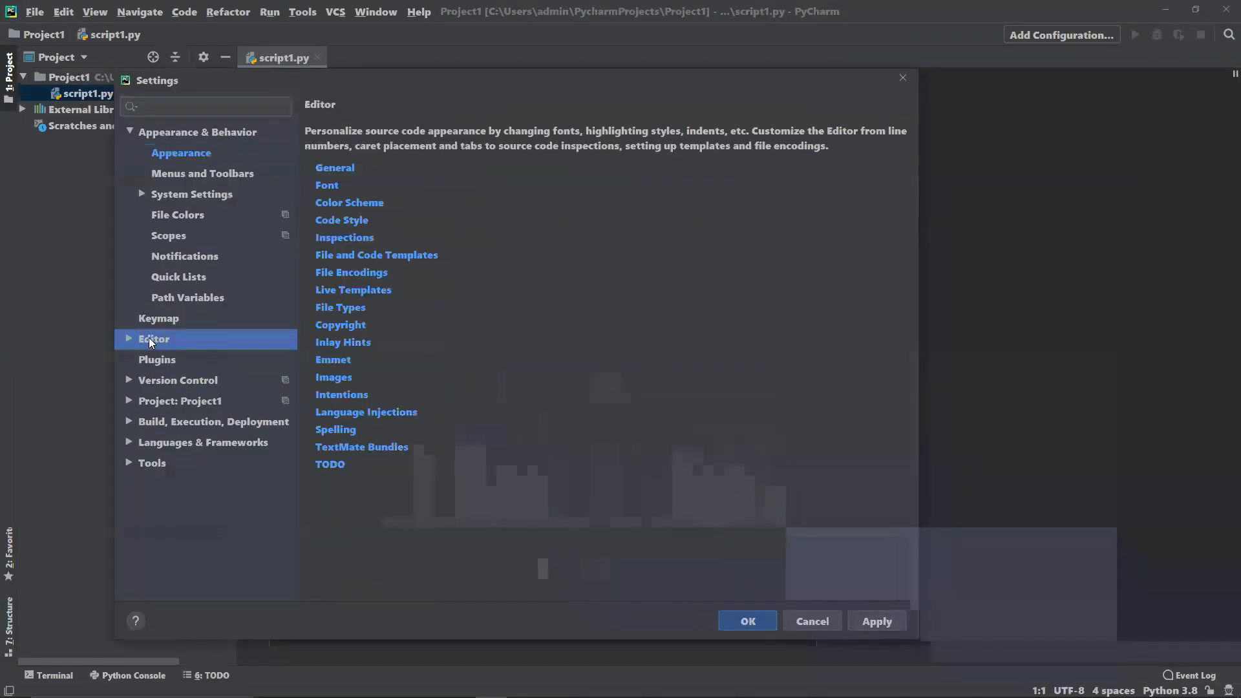
click(327, 186)
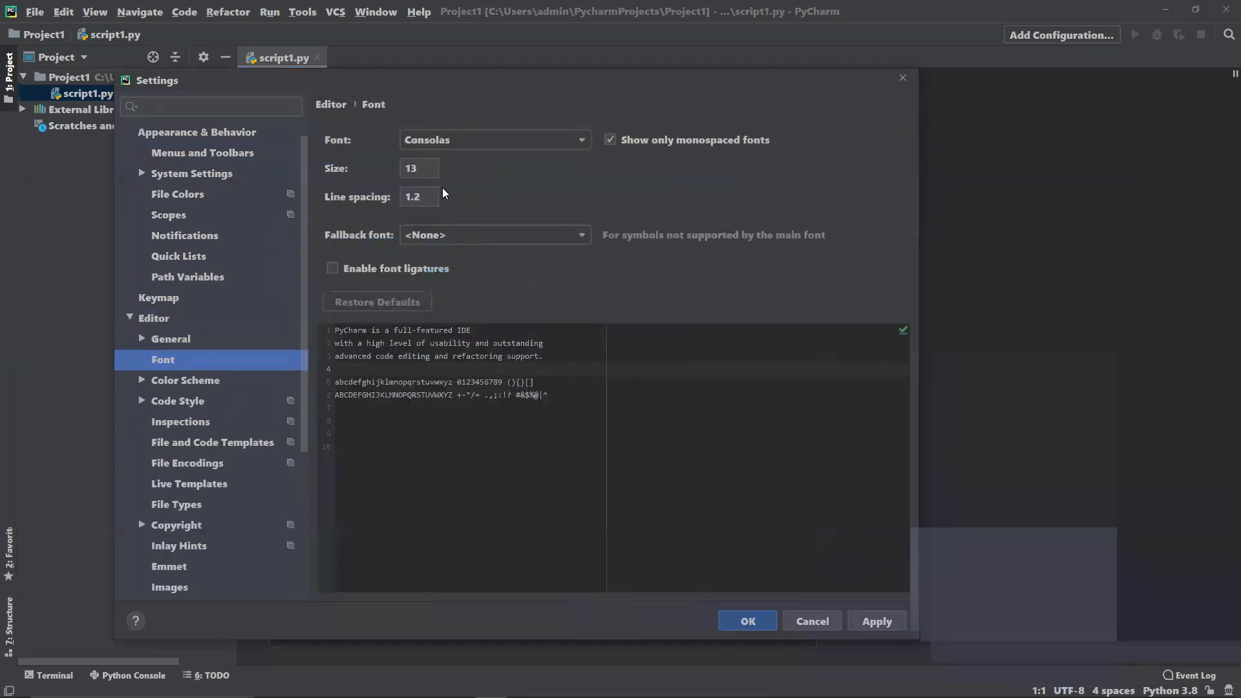
Look through the available monospaced fonts and set the editor font size to 18.
click(448, 138)
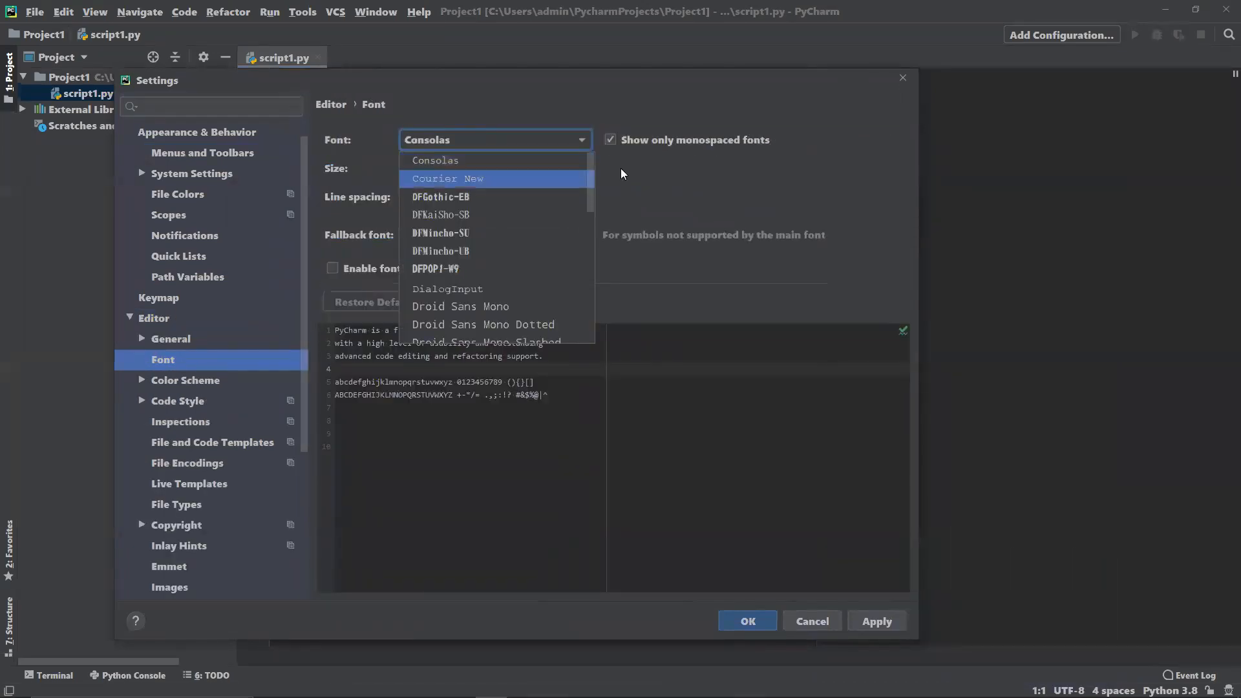
click(497, 188)
key(Tab)
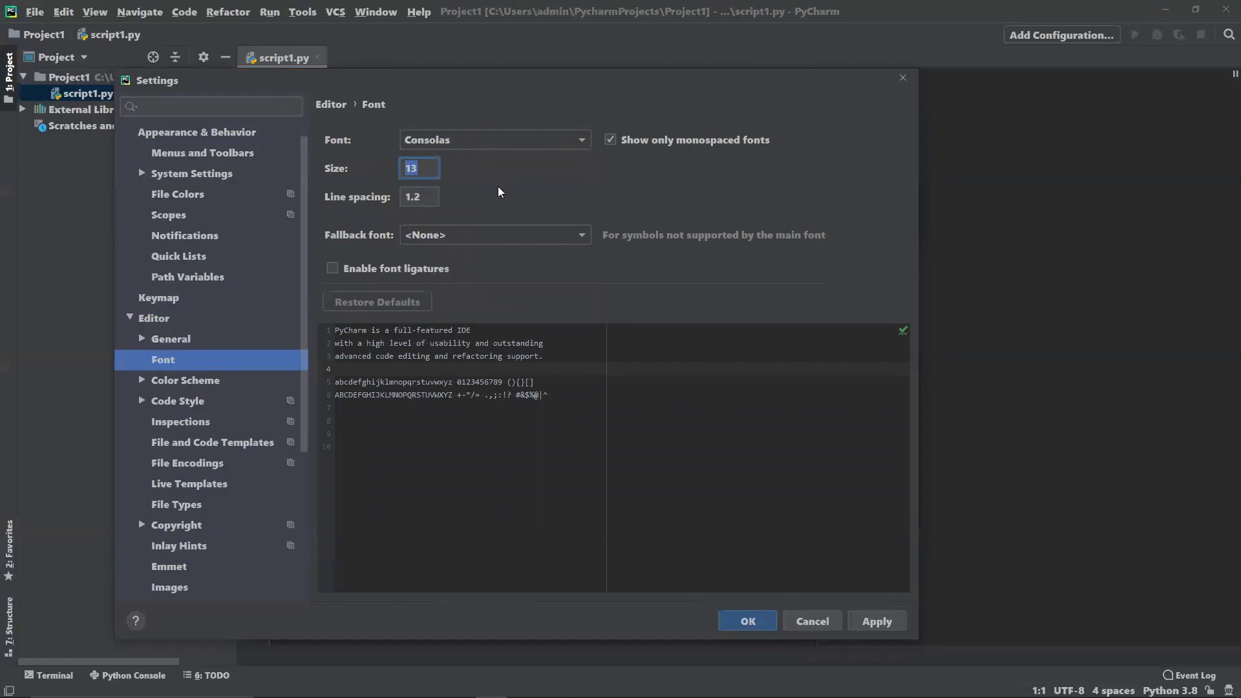
text(16)
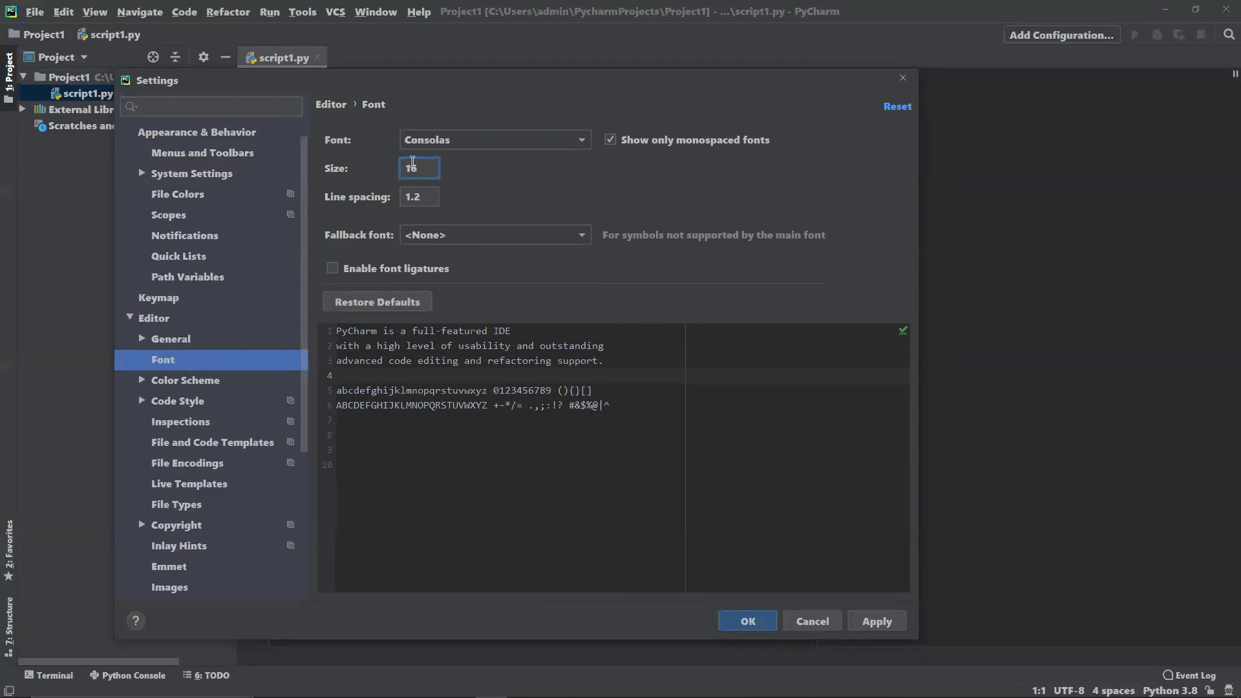
text(18)
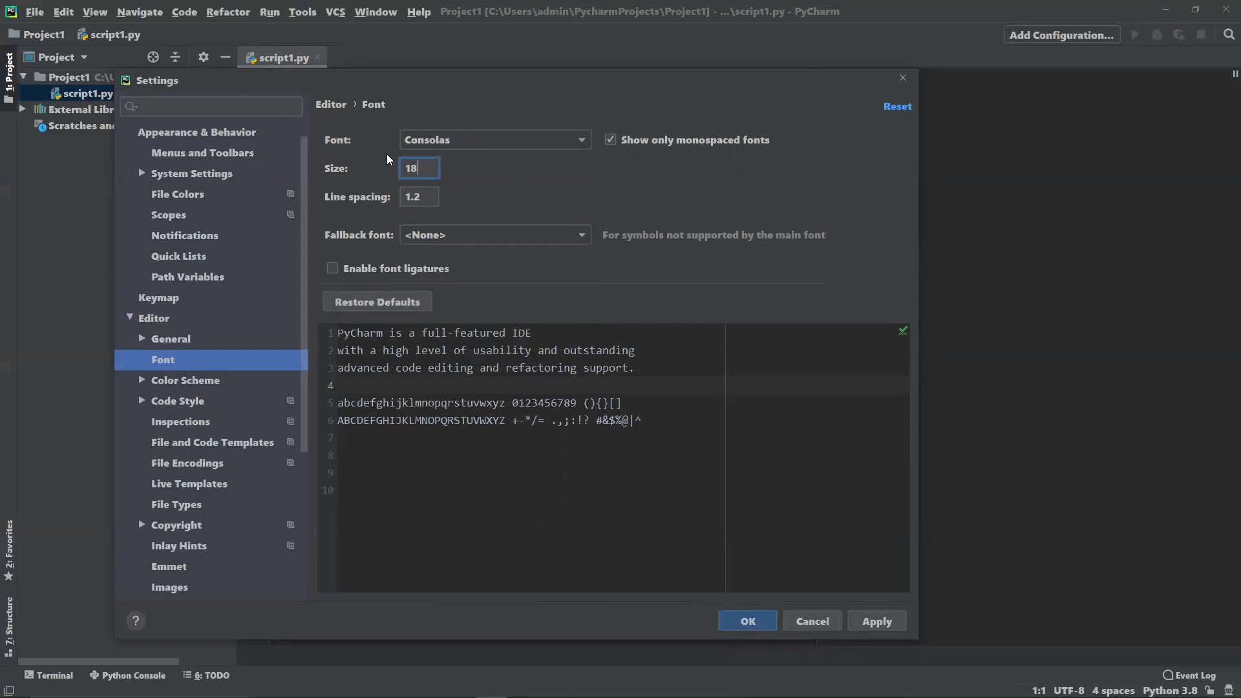
Set the editor line spacing to 1.4 and save the font settings.
click(428, 197)
key(BackSpace)
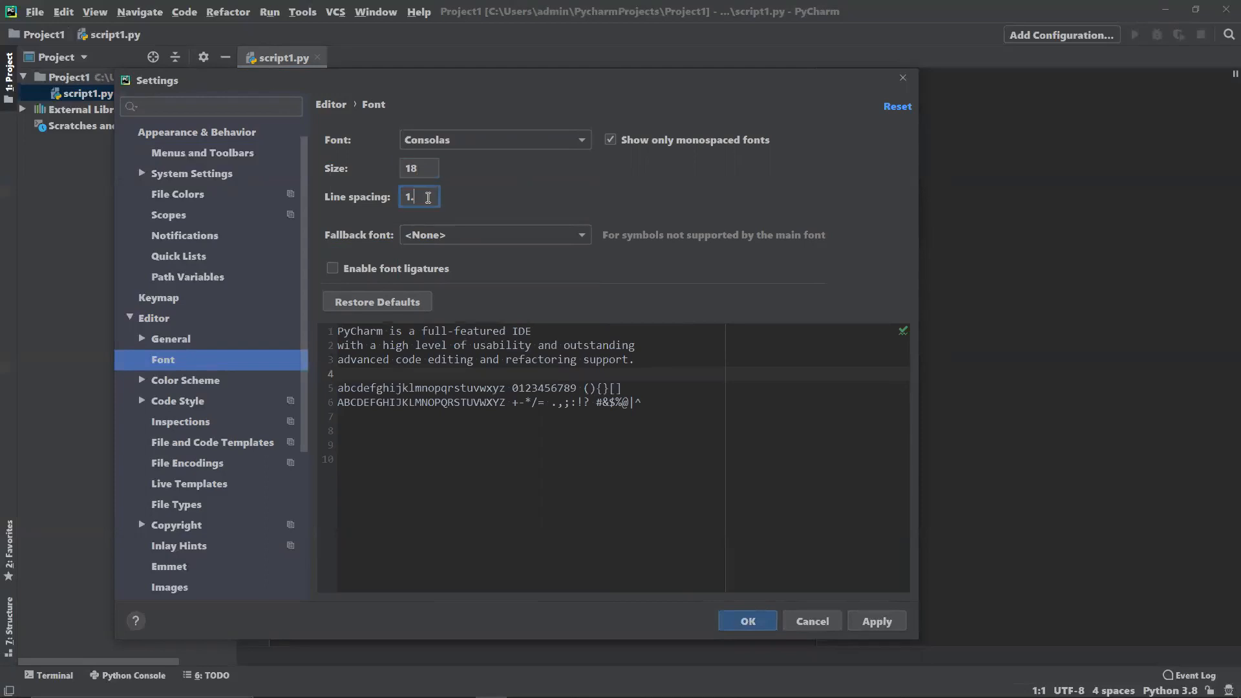
text(4)
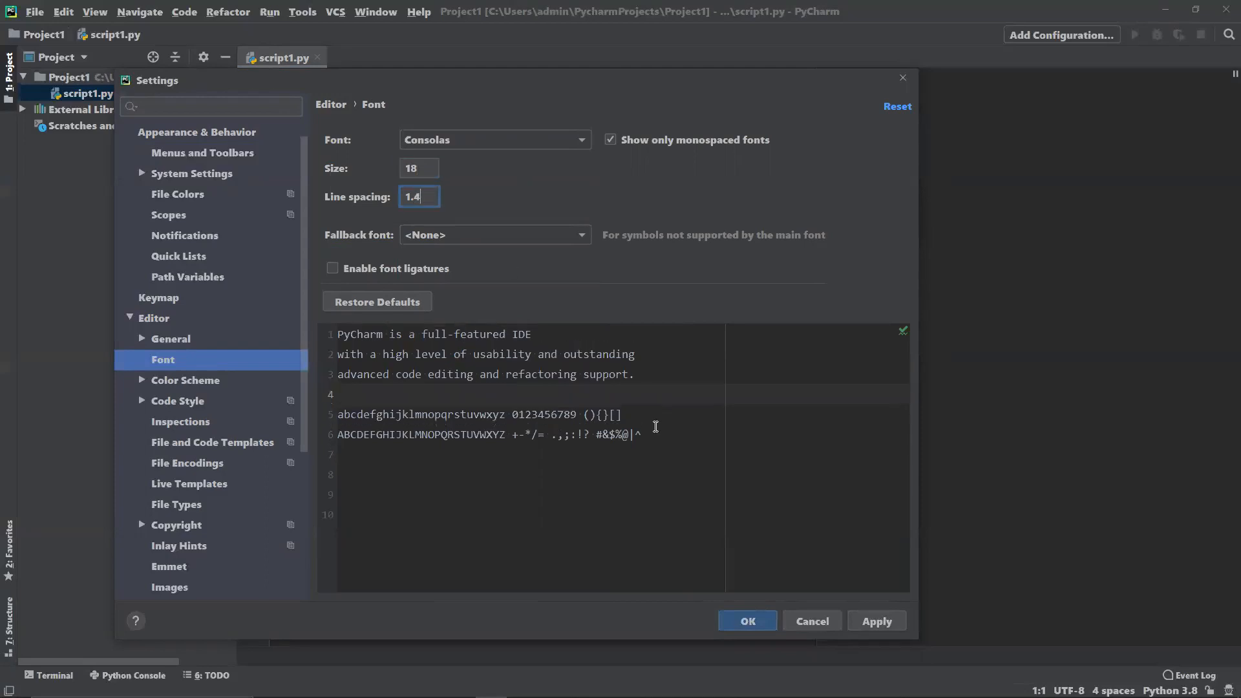
click(767, 622)
Enter sample text on the first line of script1.py to check the editor font.
text(sqlite3)
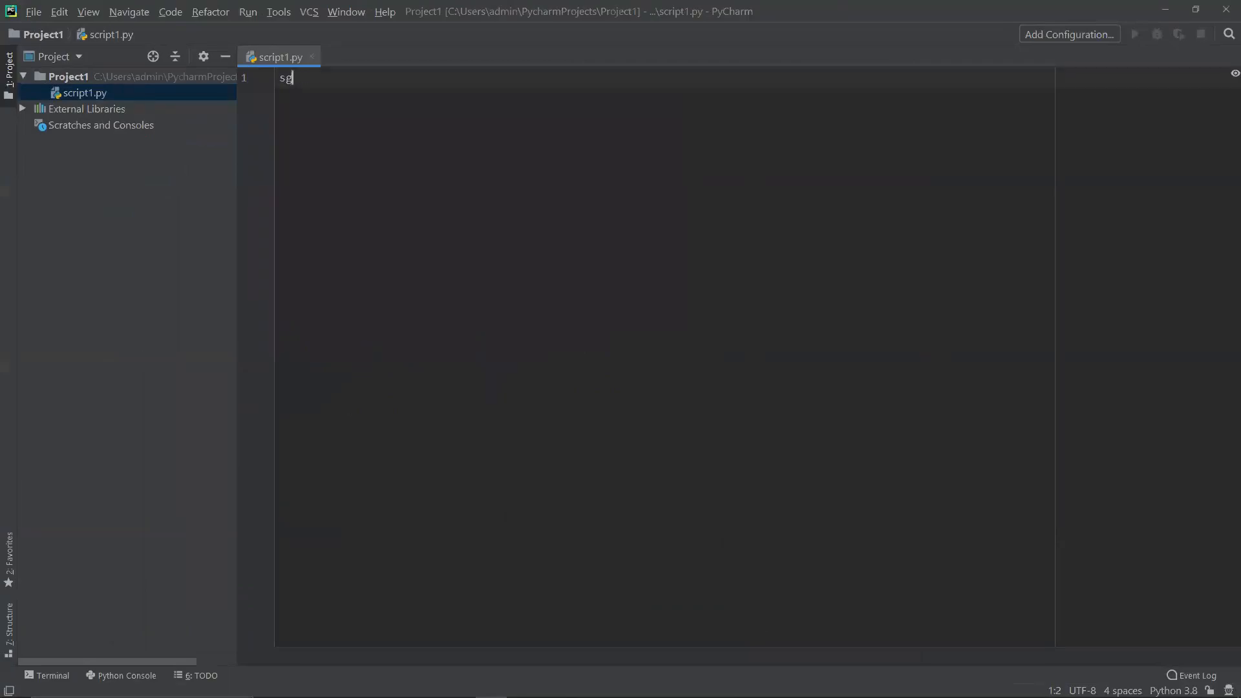